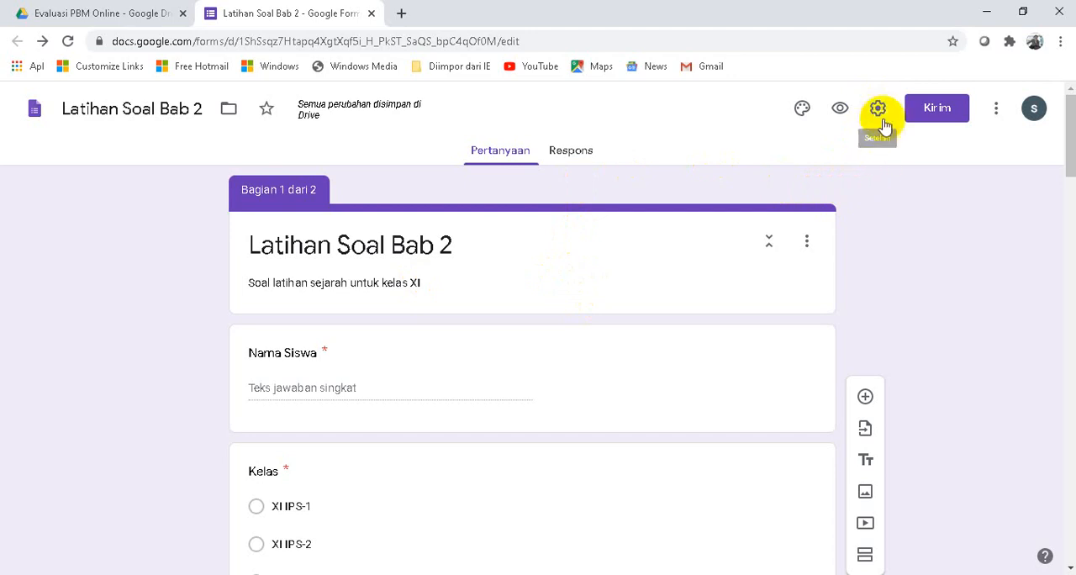
# - Turn the Latihan Soal Bab 2 form into a quiz in its settings
pyautogui.click(879, 114)
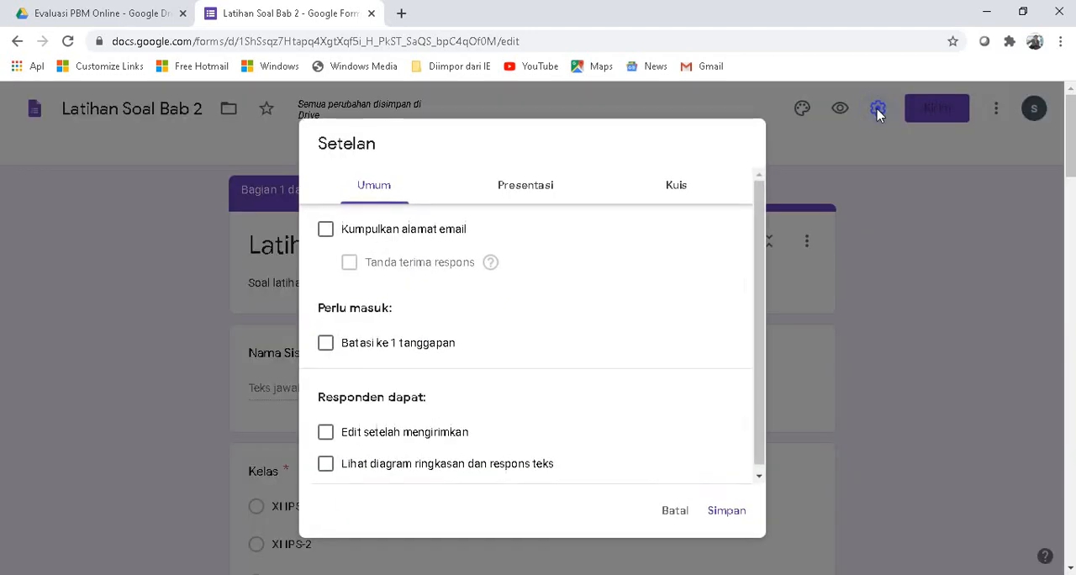
pyautogui.click(676, 185)
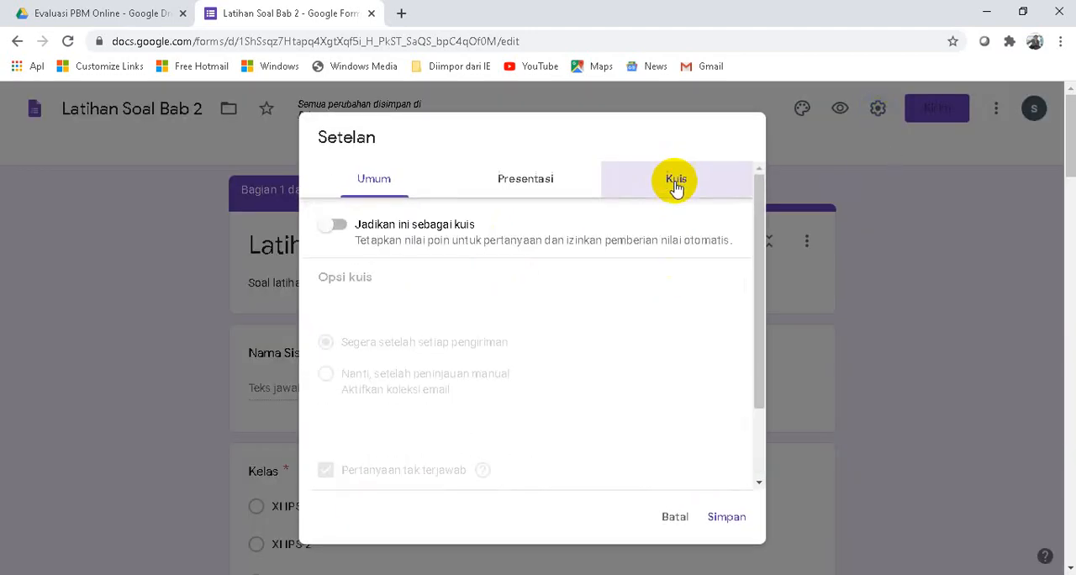
pyautogui.click(333, 228)
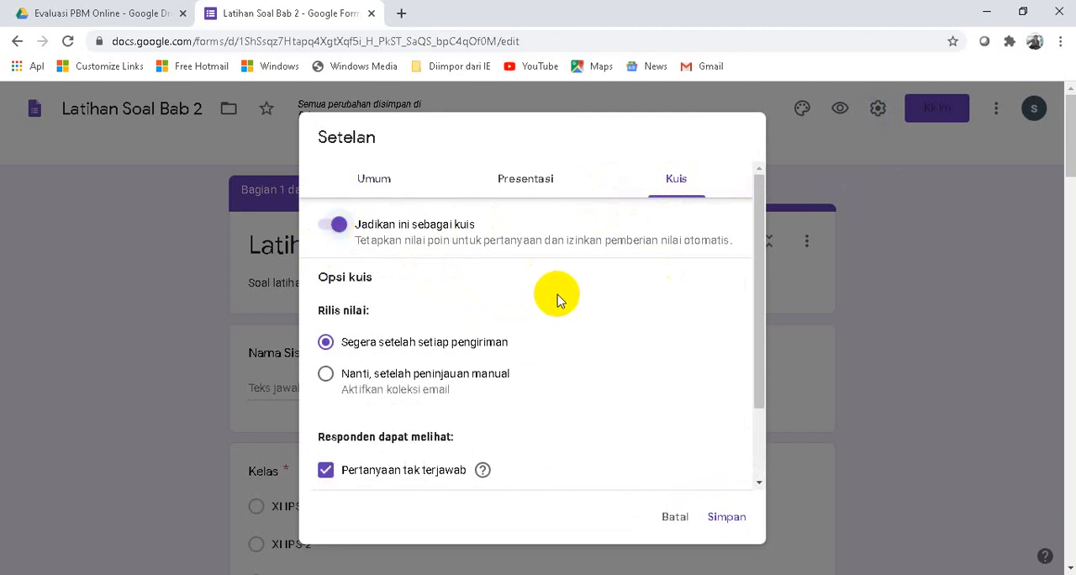
# - Release scores immediately after each submission, hide the correct answers from respondents, and save the quiz settings
pyautogui.scroll(-1, 568, 305)
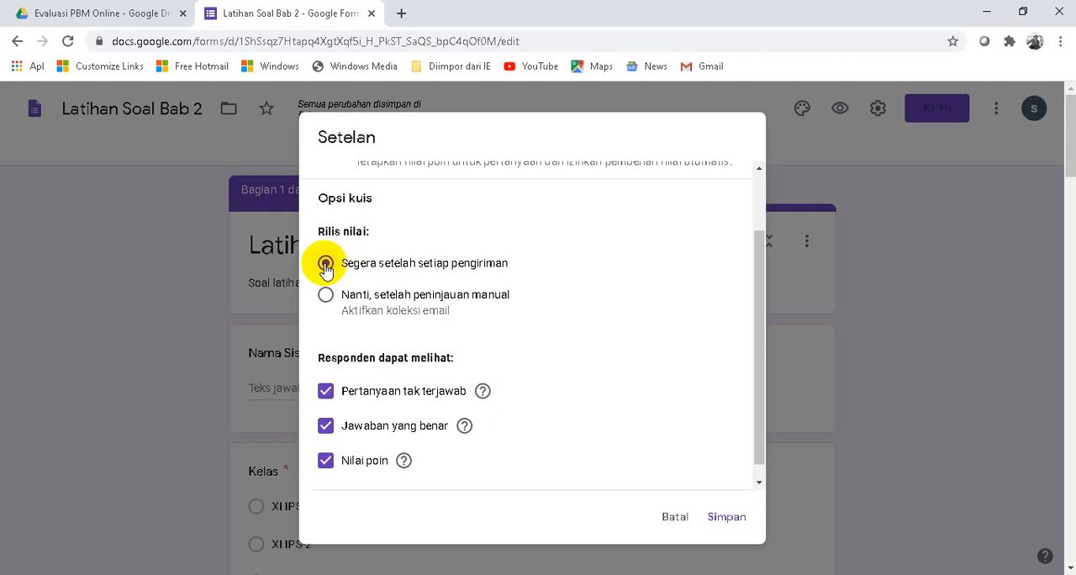
pyautogui.click(325, 296)
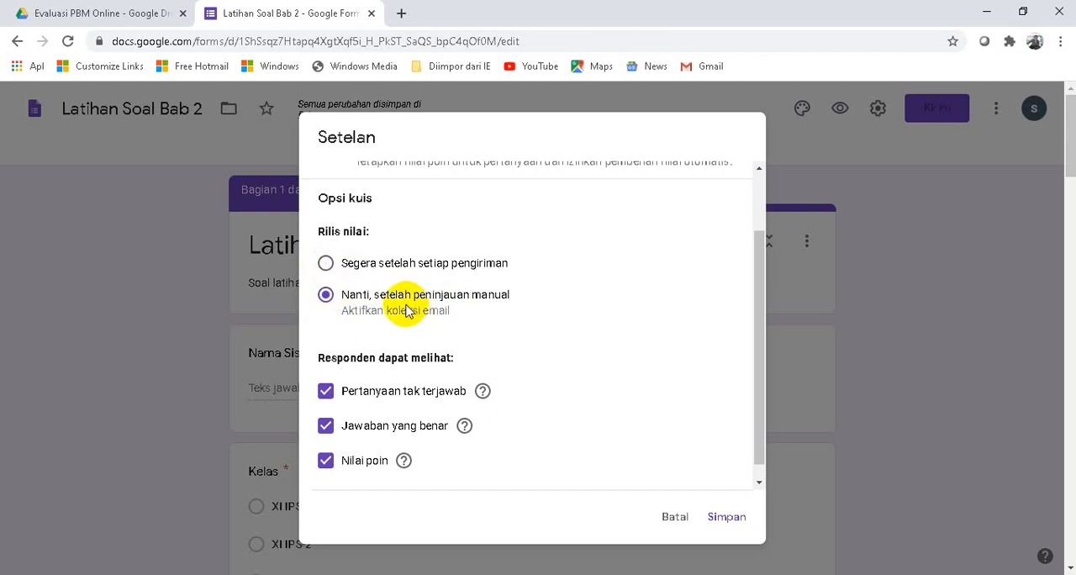
pyautogui.click(325, 264)
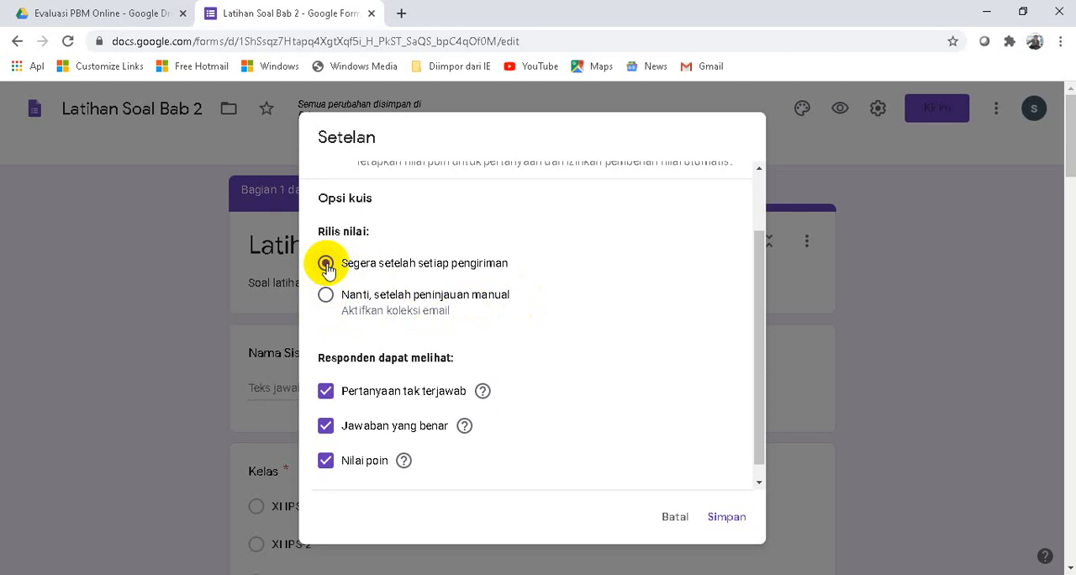
pyautogui.scroll(-1, 524, 346)
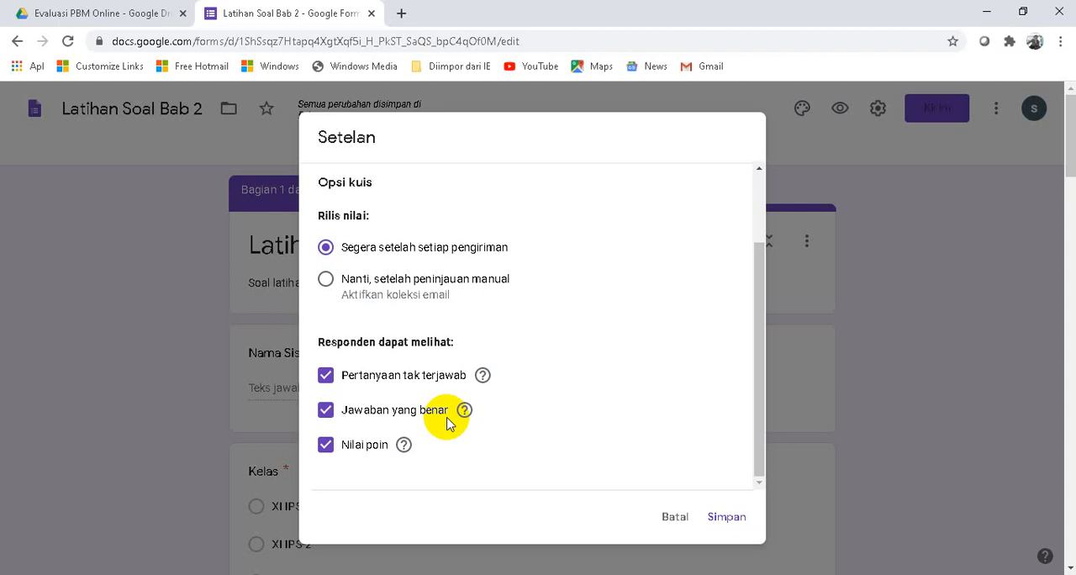
pyautogui.click(325, 409)
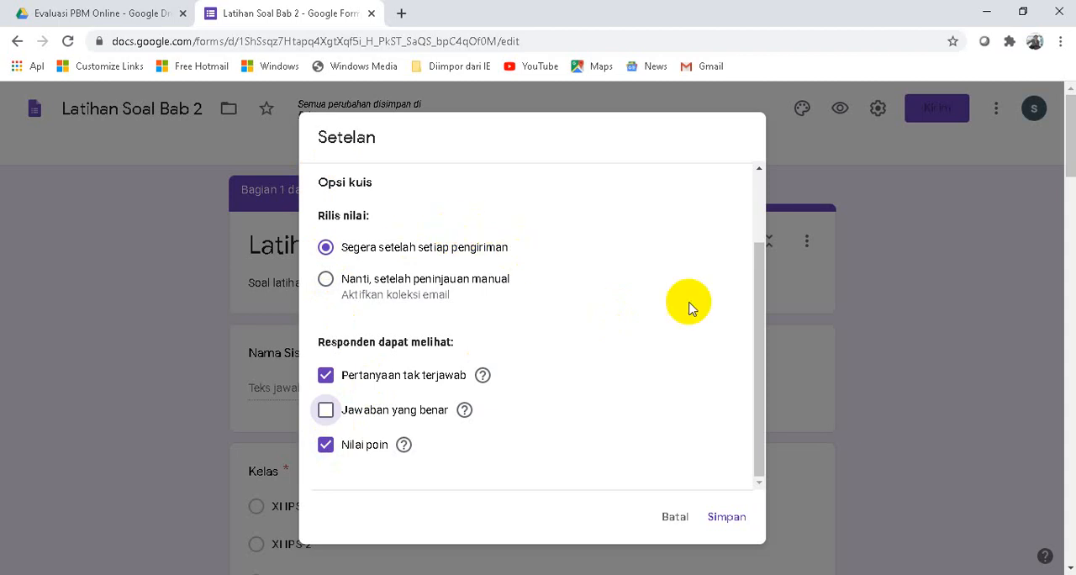
pyautogui.click(726, 515)
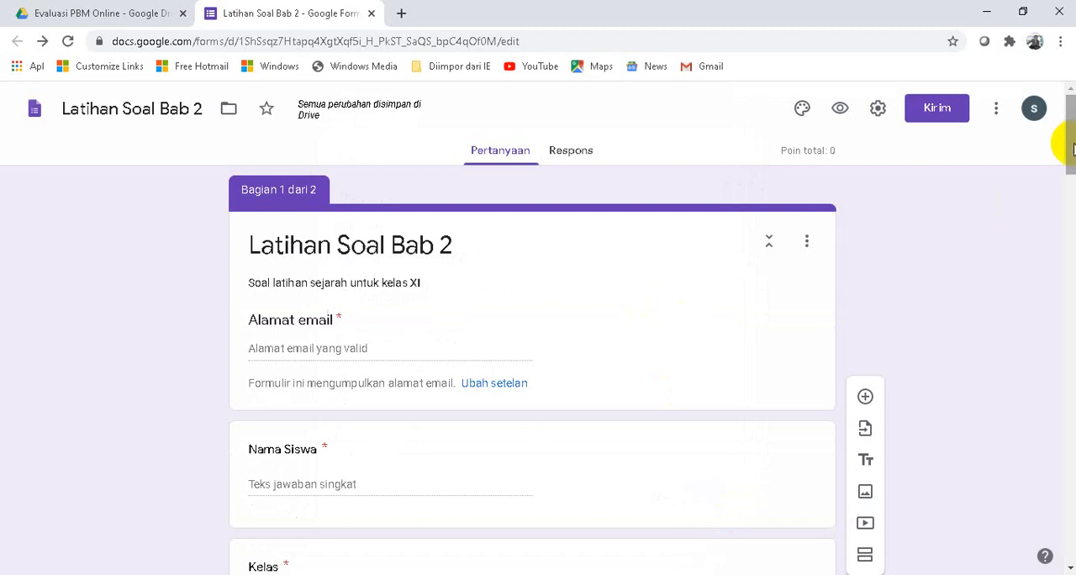
# - Set the answer key of the "Presiden pertama Indonesia adalah" question to Sukarno, worth 20 points
pyautogui.scroll(-10, 1071, 147)
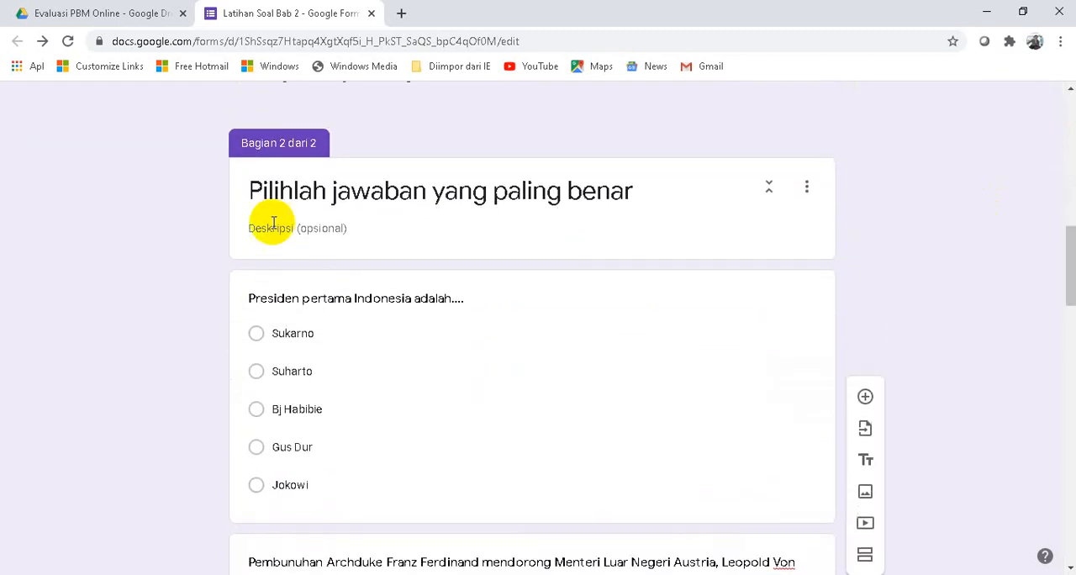
pyautogui.scroll(-1, 353, 279)
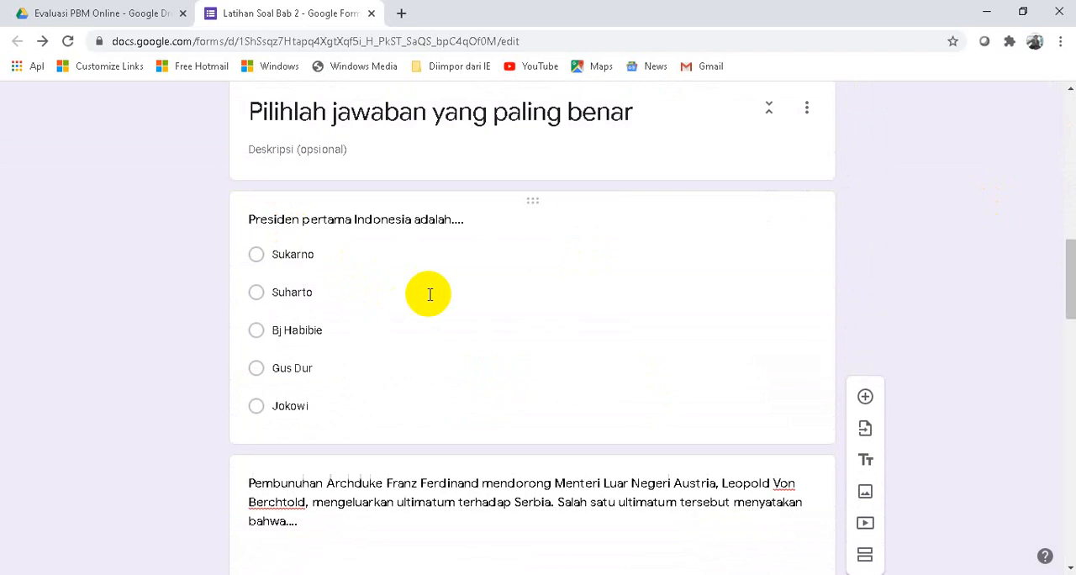
pyautogui.click(486, 277)
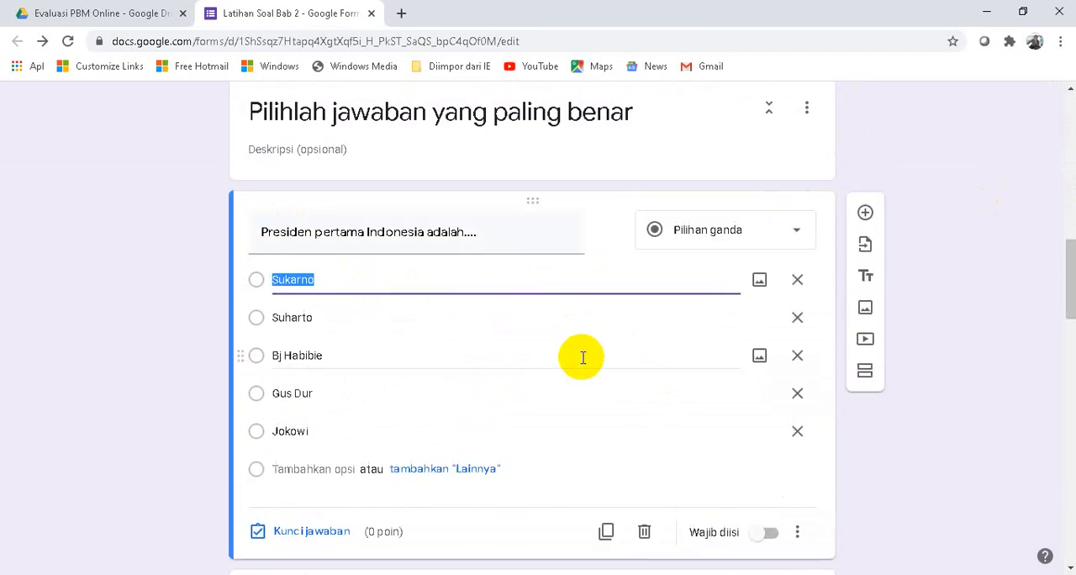
pyautogui.scroll(-1, 580, 353)
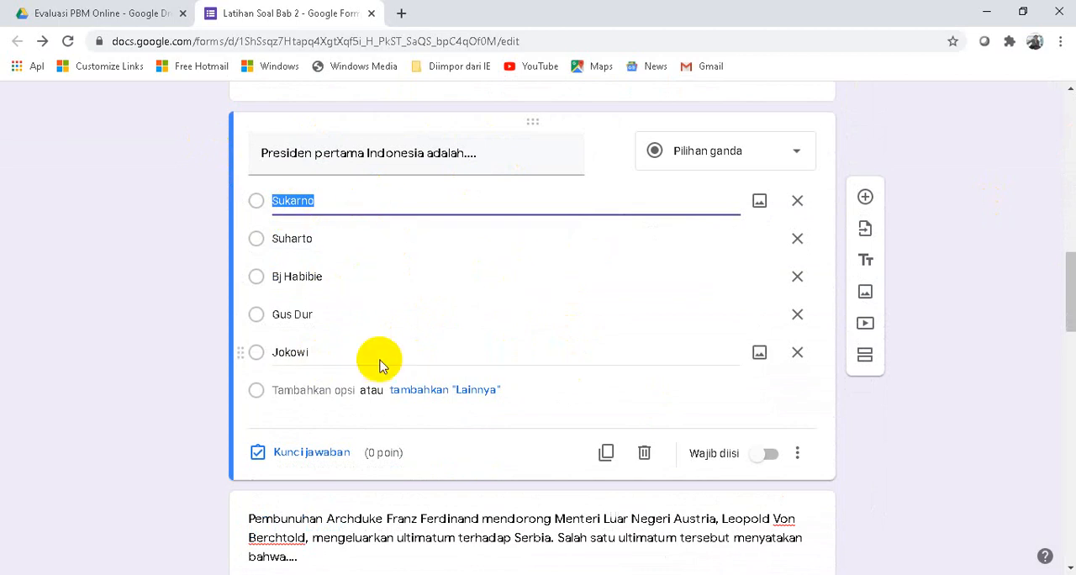
pyautogui.click(268, 454)
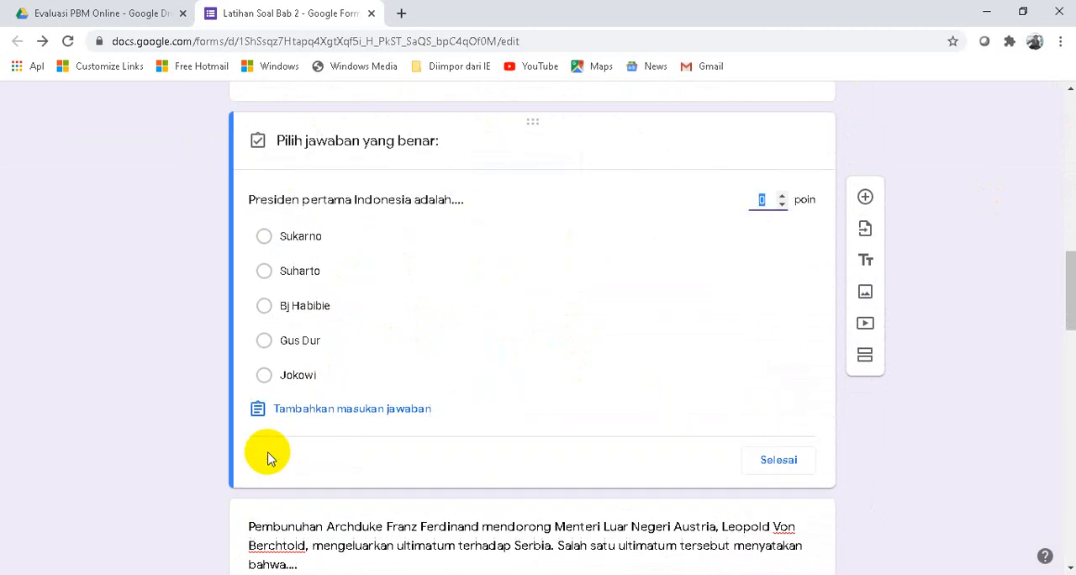
pyautogui.click(263, 238)
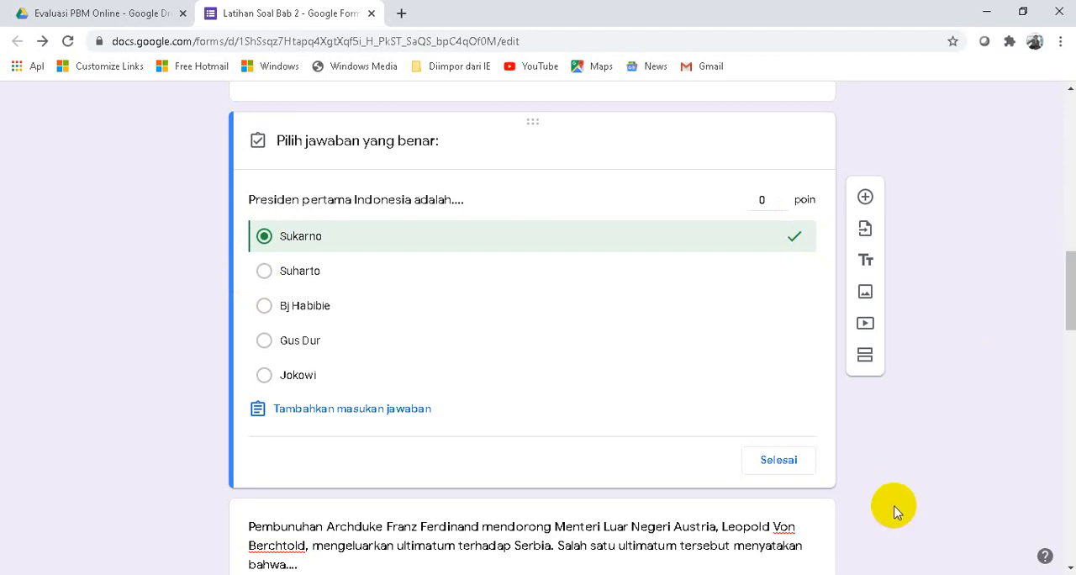
pyautogui.doubleClick(765, 200)
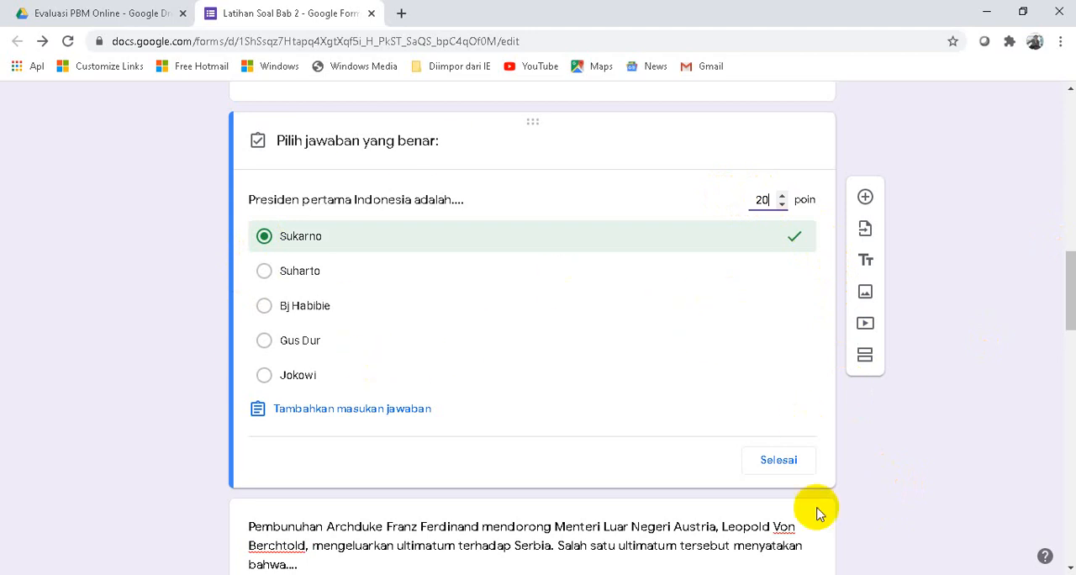
pyautogui.click(777, 459)
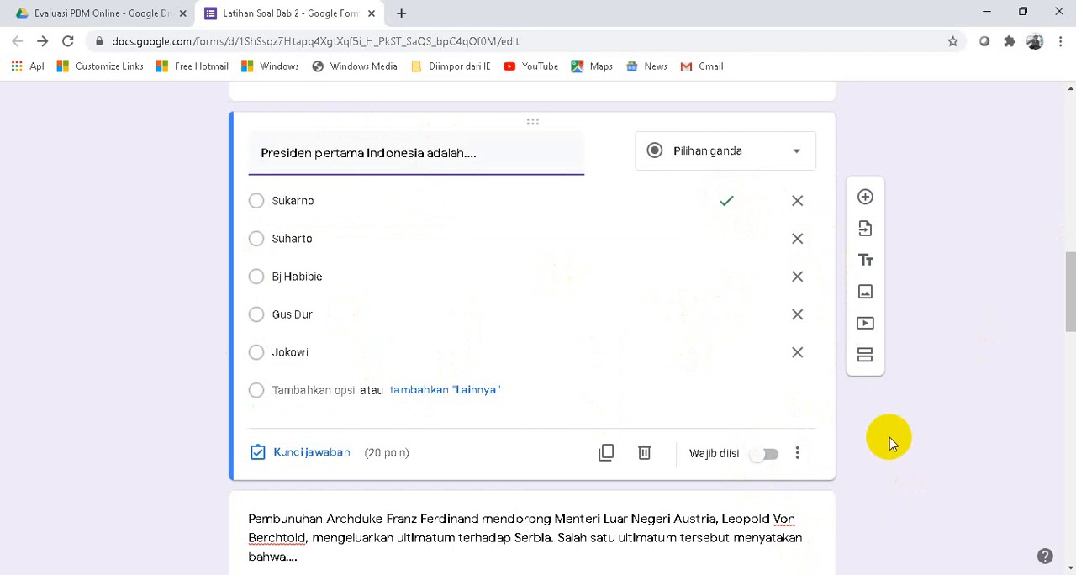
# - Switch to the Word question document and look up the answer to the Franz Ferdinand ultimatum question
pyautogui.scroll(-5, 890, 439)
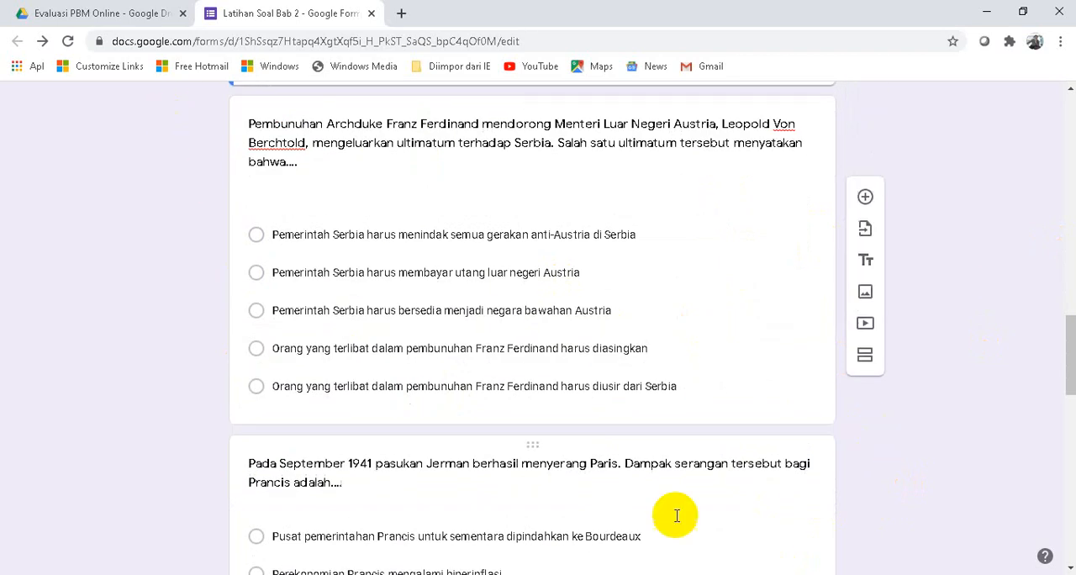
pyautogui.hotkey('alt', 'Tab')
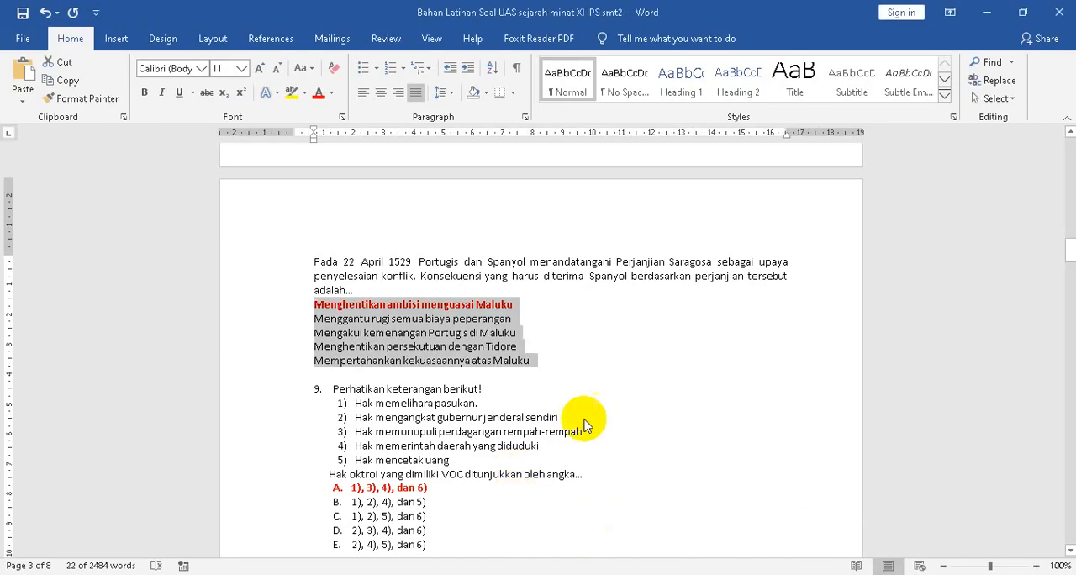
pyautogui.scroll(10, 593, 404)
pyautogui.scroll(5, 606, 376)
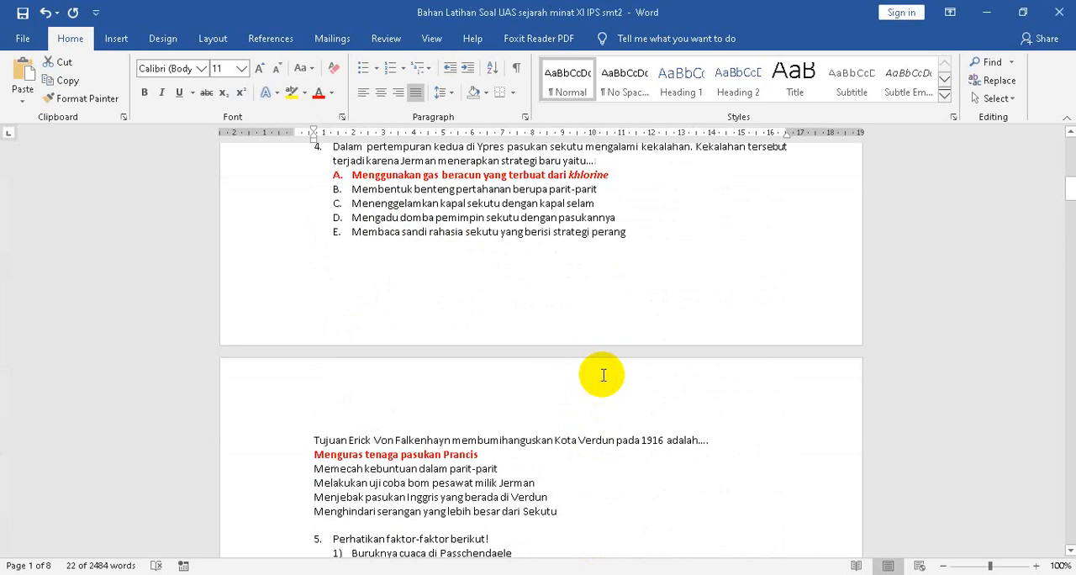
pyautogui.scroll(8, 601, 374)
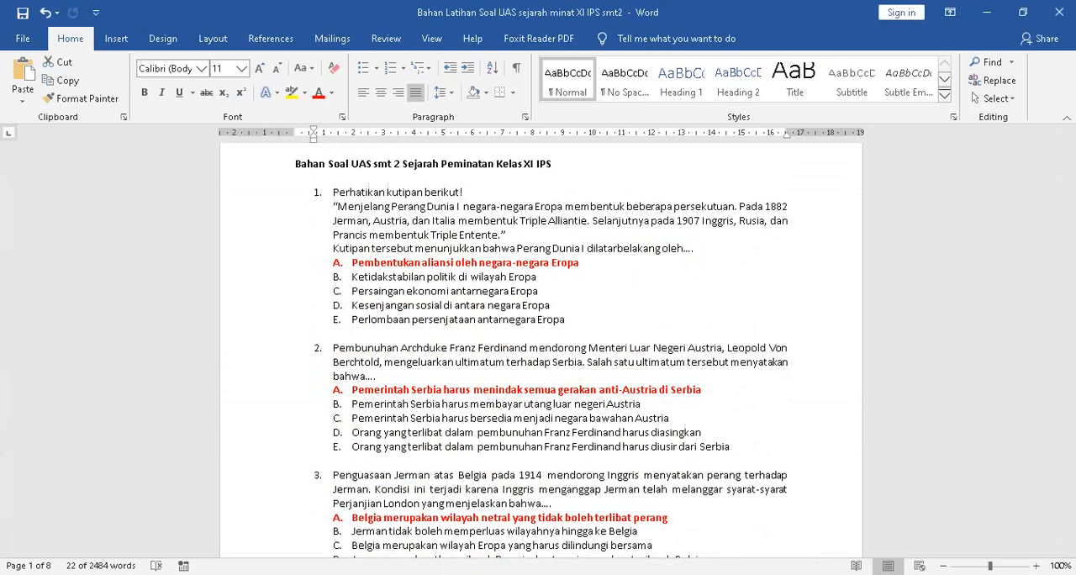
# - Back in the form, mark "Pemerintah Serbia harus menindak semua gerakan anti-Austria di Serbia" correct for the Franz Ferdinand question, worth 20 points
pyautogui.hotkey('alt', 'Tab')
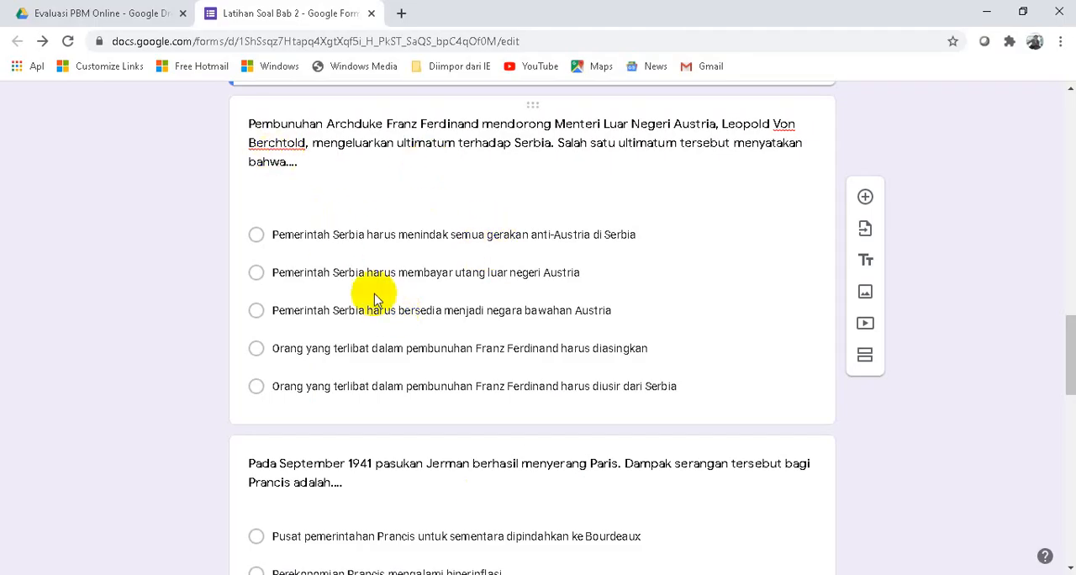
pyautogui.click(554, 220)
pyautogui.scroll(-5, 557, 232)
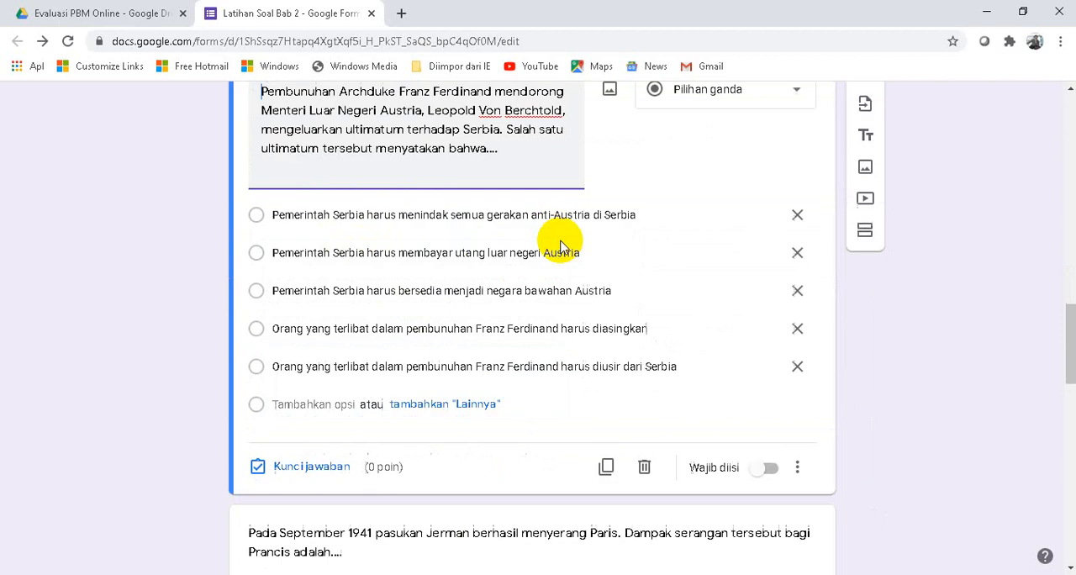
pyautogui.click(312, 309)
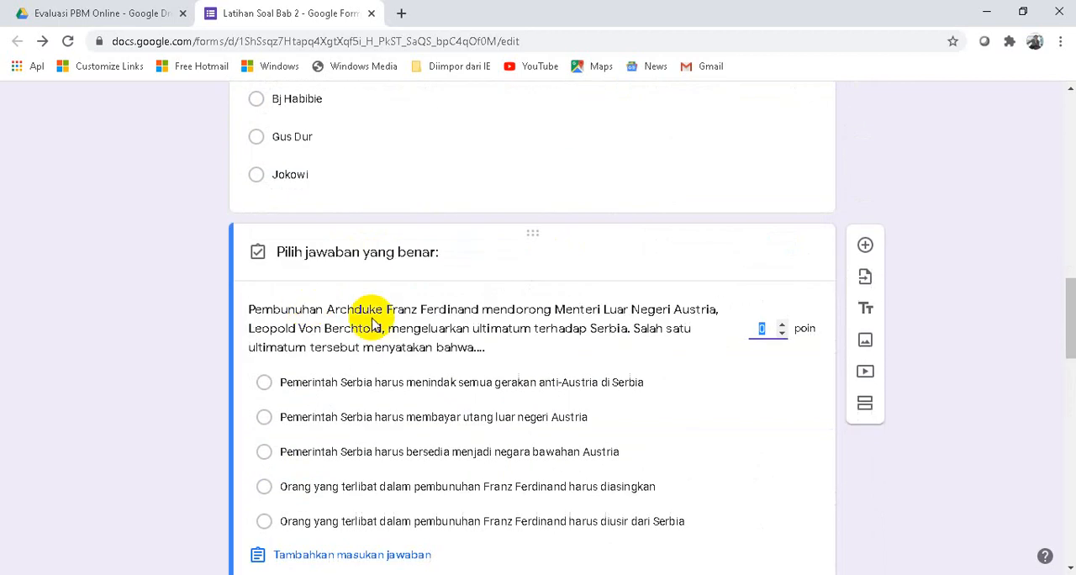
pyautogui.scroll(-1, 399, 312)
pyautogui.click(265, 305)
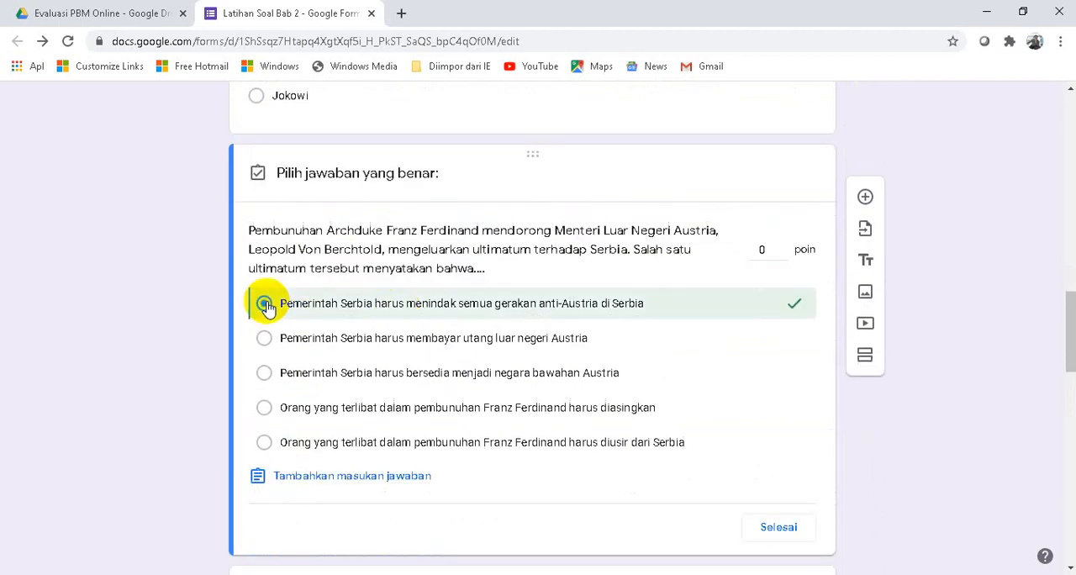
pyautogui.click(764, 249)
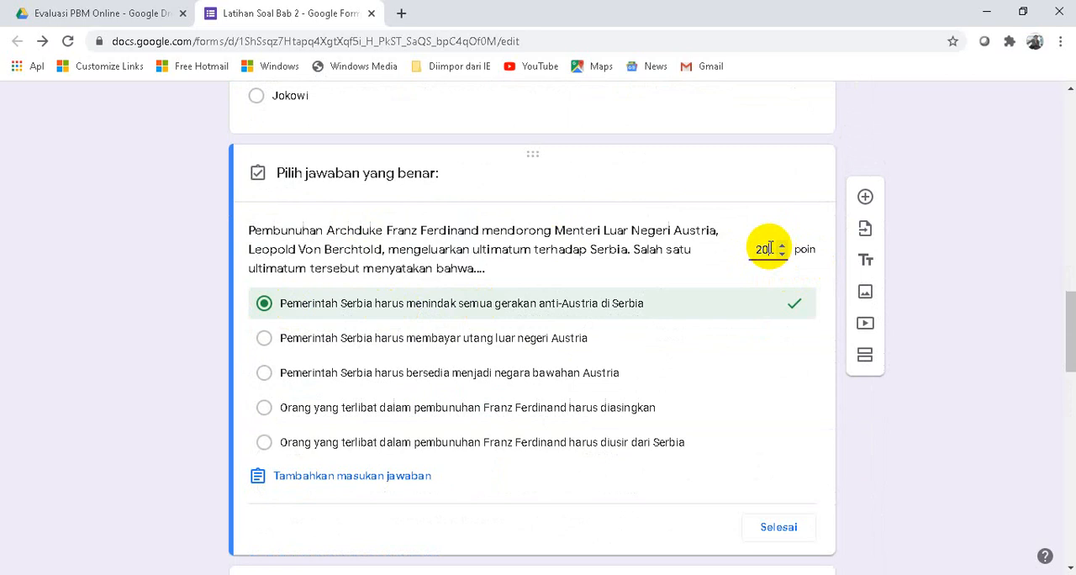
pyautogui.click(775, 527)
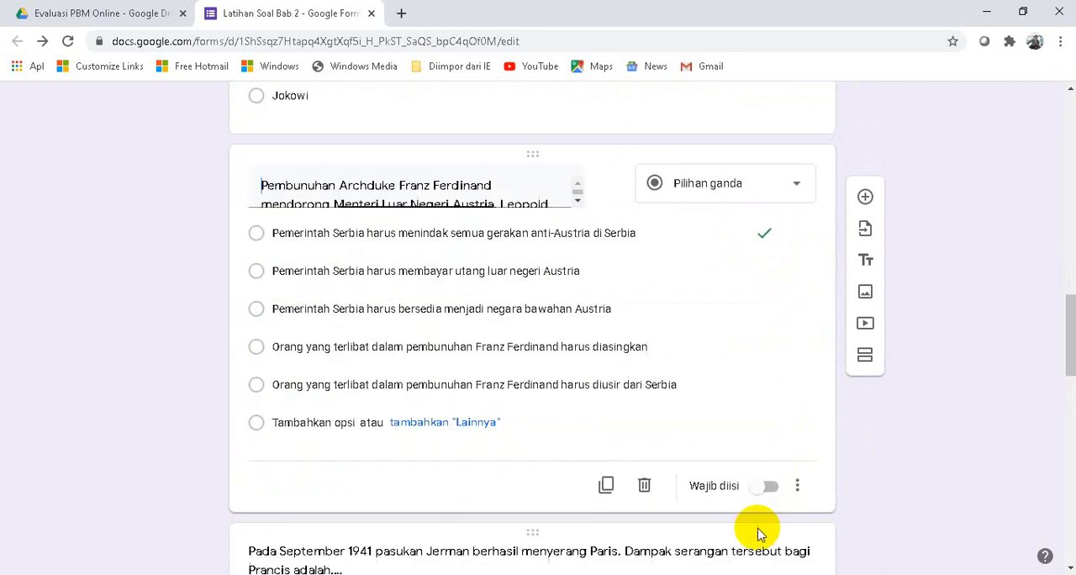
# - Turn on shuffled option order for the "Presiden pertama Indonesia adalah" question
pyautogui.scroll(5, 637, 373)
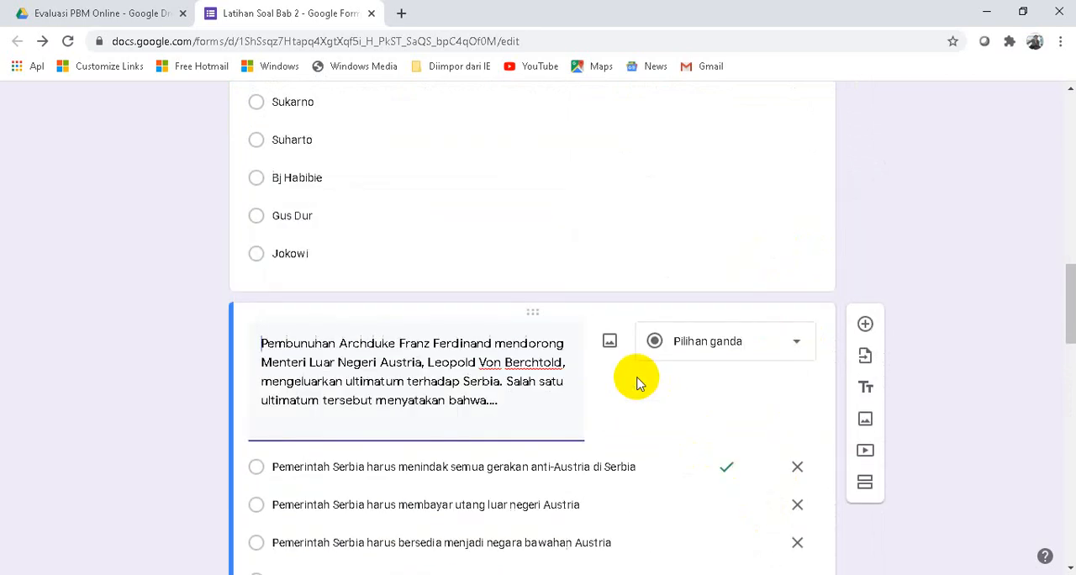
pyautogui.scroll(-2, 638, 377)
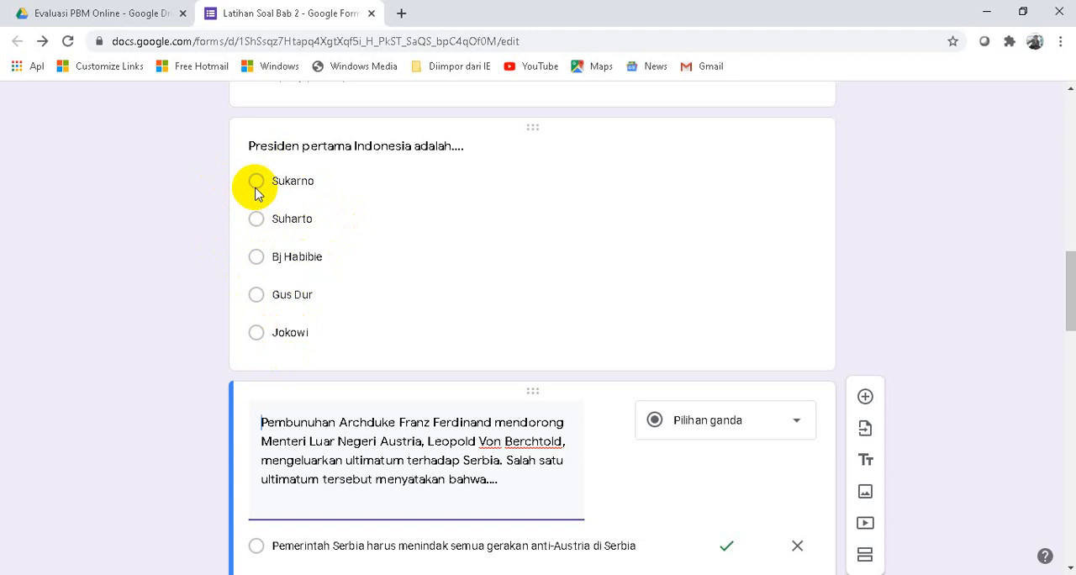
pyautogui.click(546, 256)
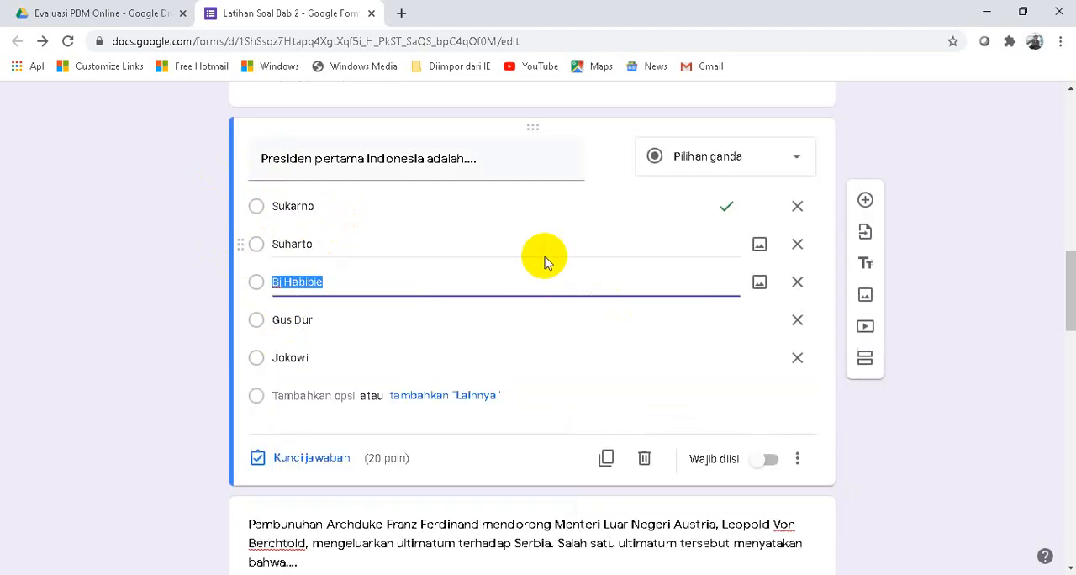
pyautogui.click(797, 462)
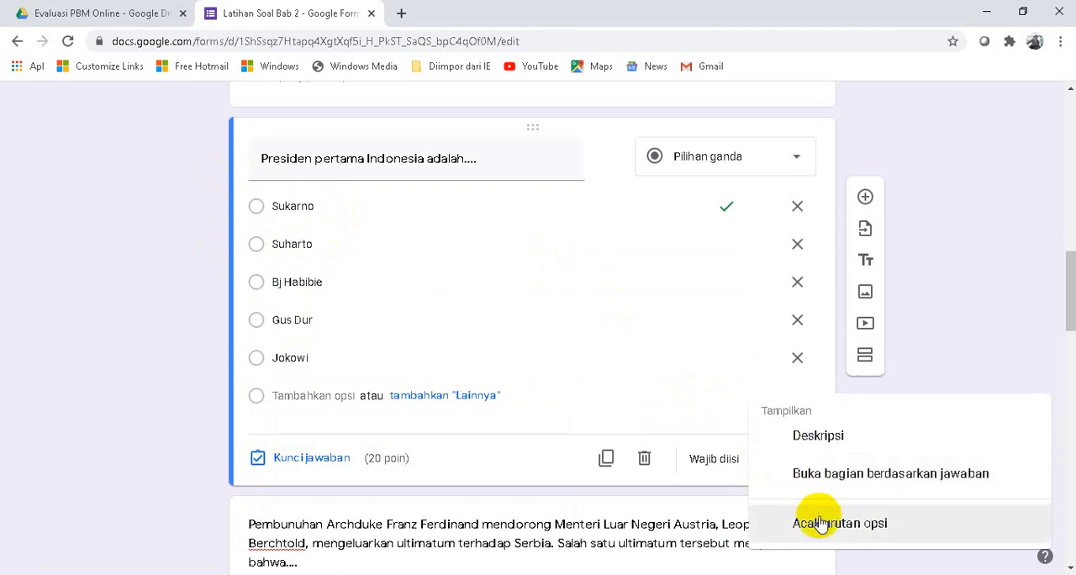
pyautogui.click(824, 526)
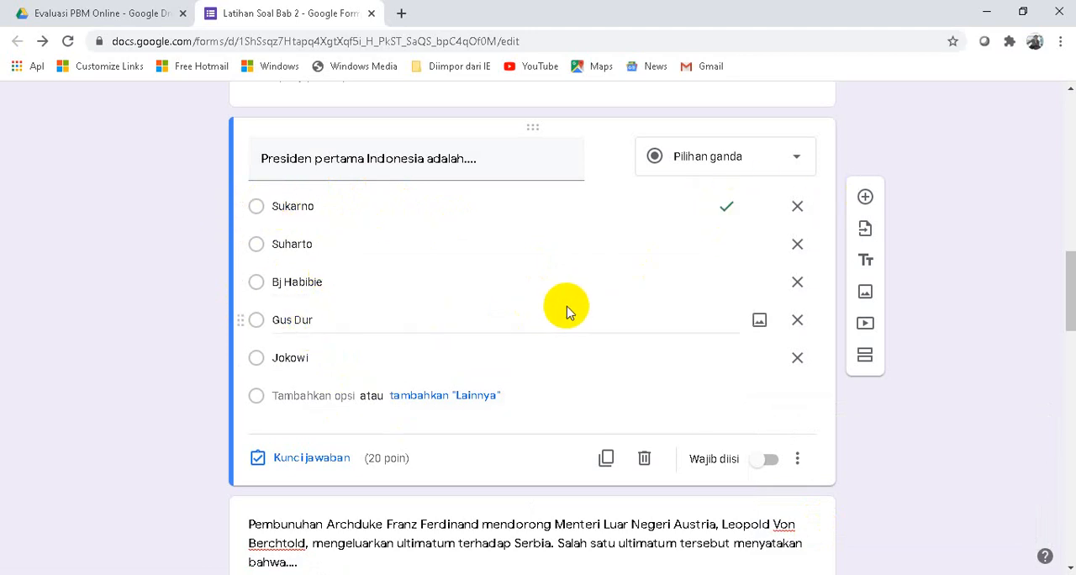
# - Turn on shuffled option order for the Franz Ferdinand ultimatum question
pyautogui.scroll(-5, 575, 308)
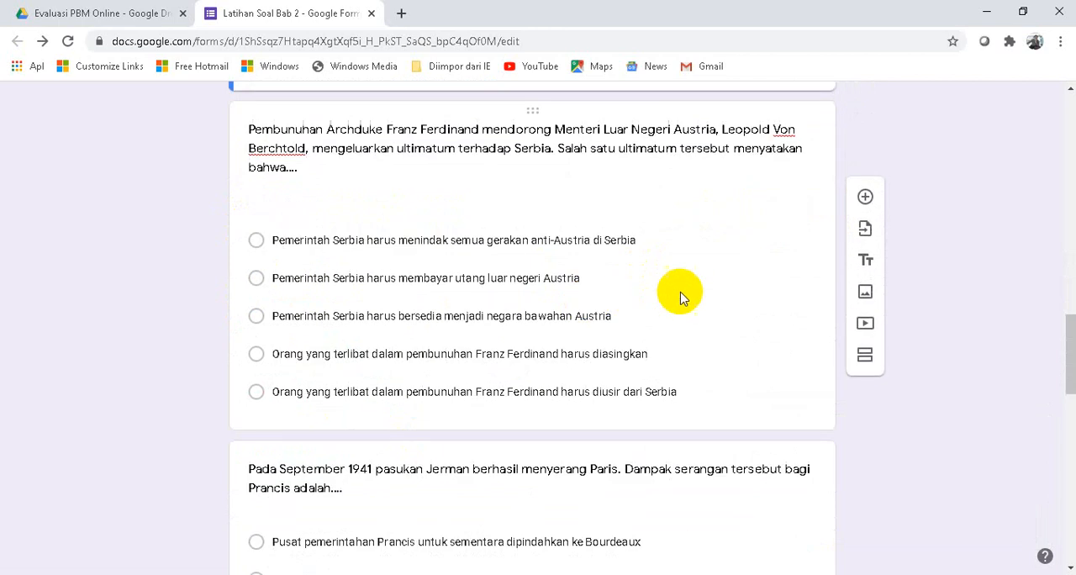
pyautogui.click(681, 294)
pyautogui.click(797, 403)
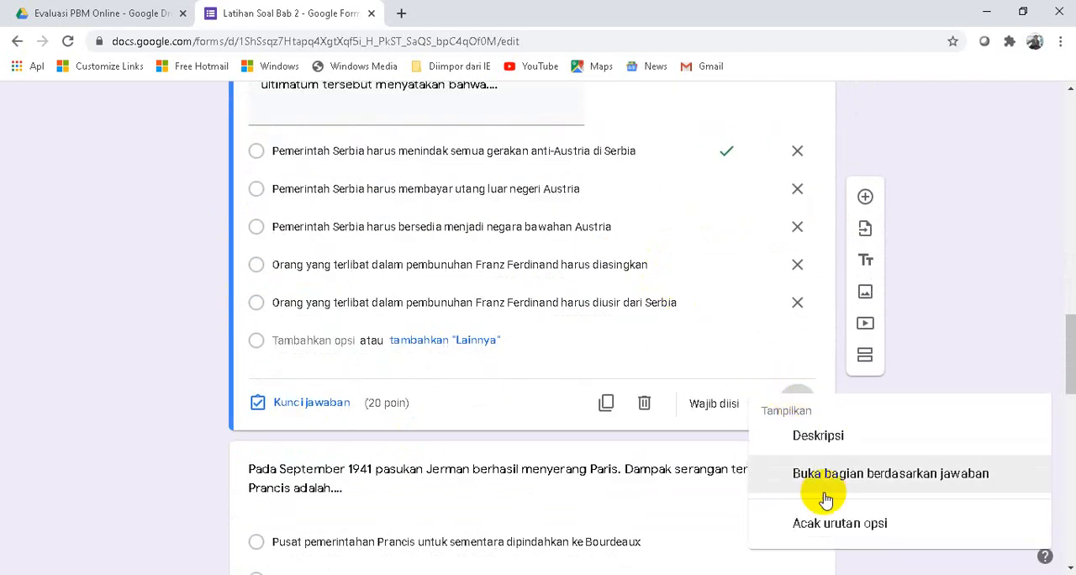
pyautogui.click(818, 528)
# - Switch to the Word question document and look up the answer to the question about the September 1941 German attack on Paris
pyautogui.scroll(-3, 846, 421)
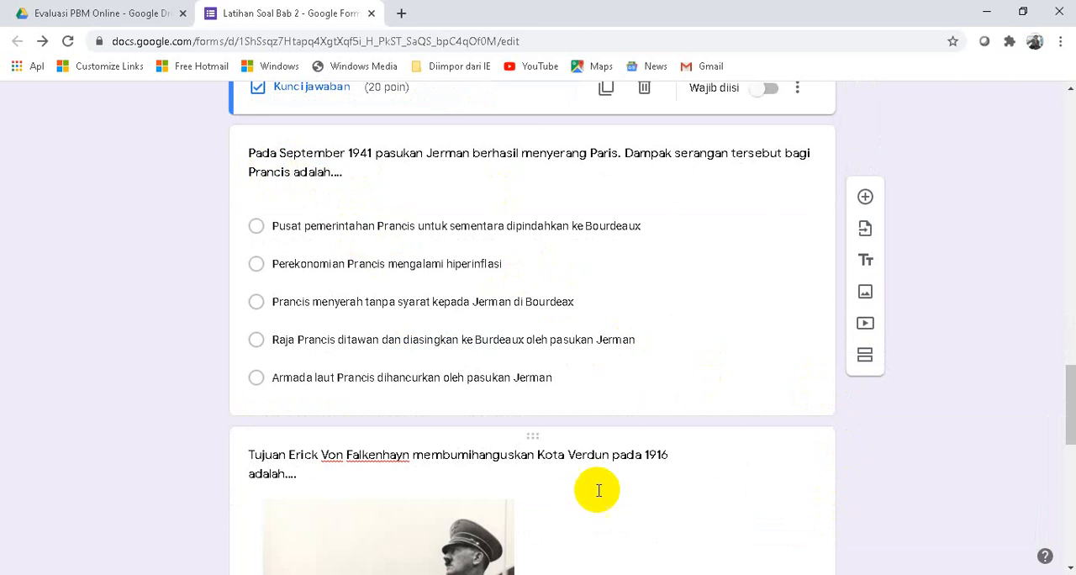
pyautogui.hotkey('alt', 'Tab')
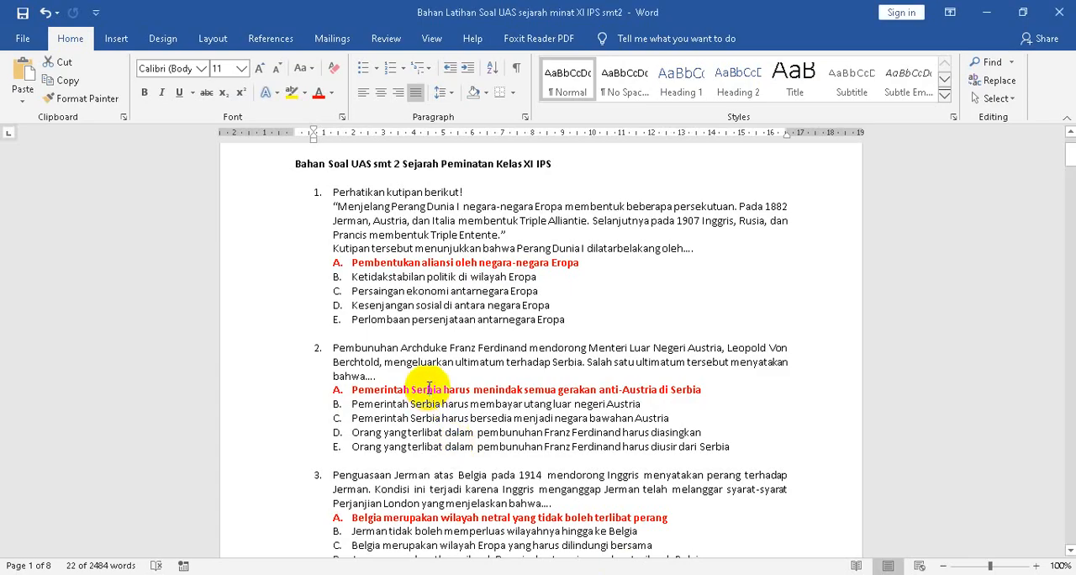
pyautogui.scroll(-6, 429, 388)
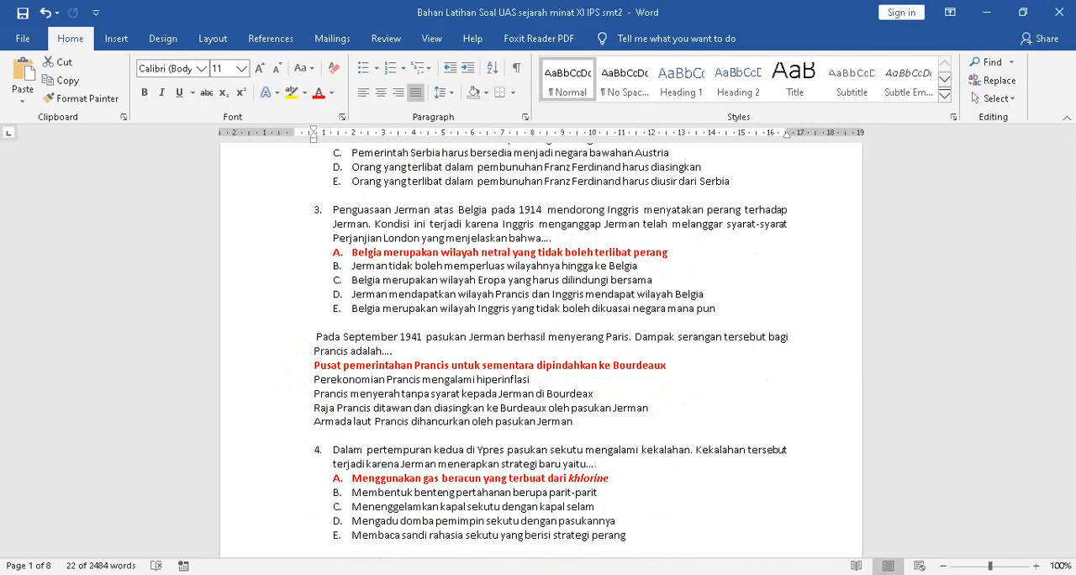
# - Back in the form, mark "Pusat pemerintahan Prancis untuk sementara dipindahkan ke Bourdeaux" correct for the Paris attack question, worth 20 points
pyautogui.hotkey('alt', 'Tab')
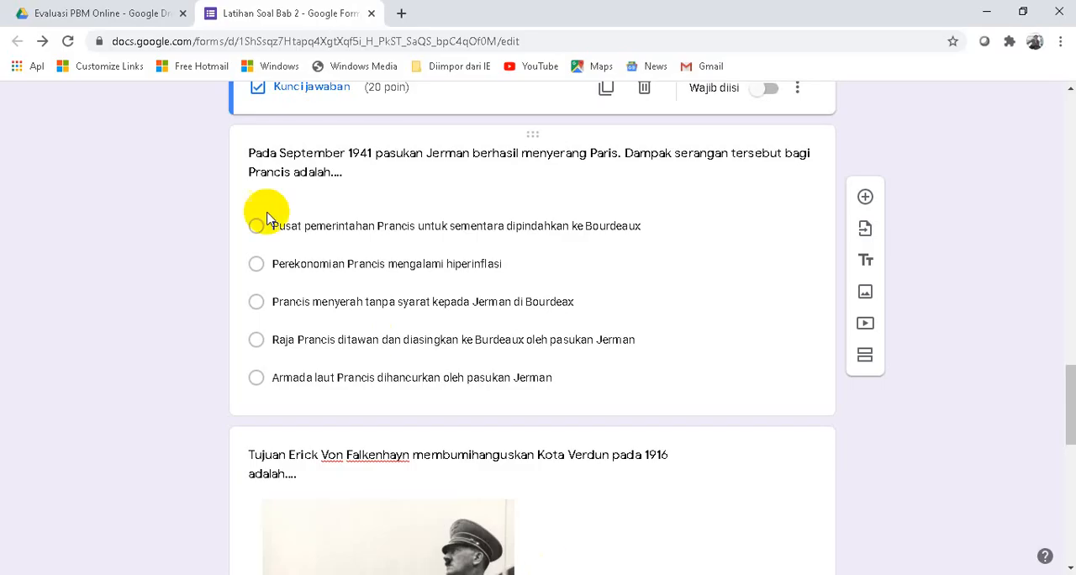
pyautogui.click(360, 231)
pyautogui.click(263, 388)
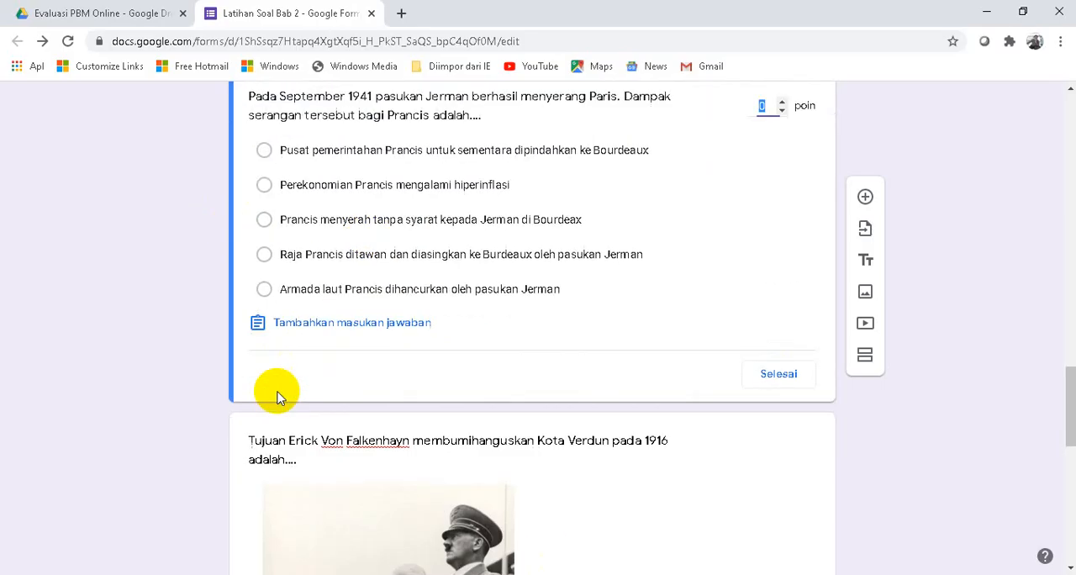
pyautogui.click(264, 151)
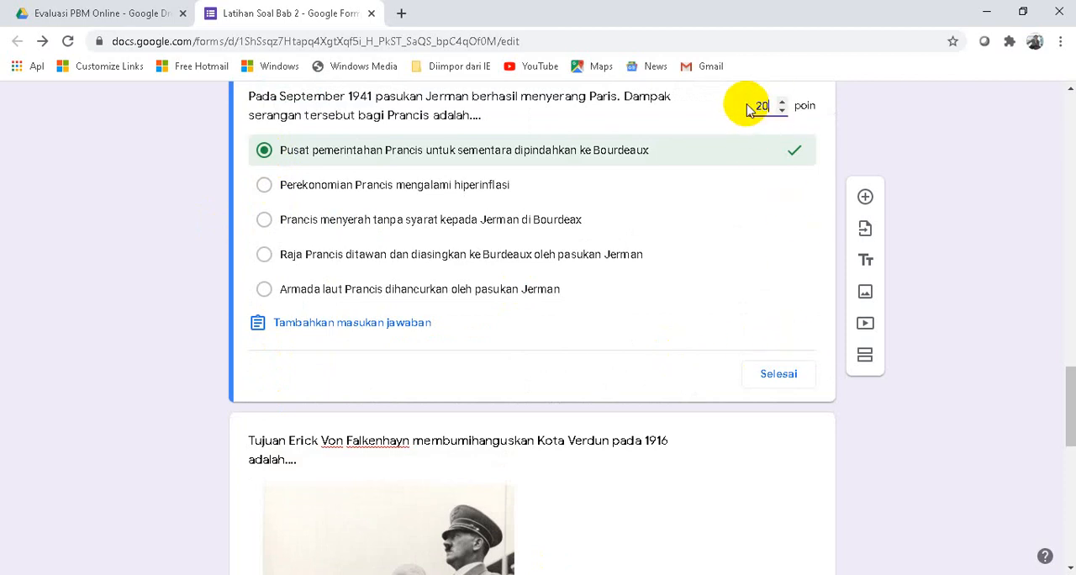
pyautogui.click(784, 370)
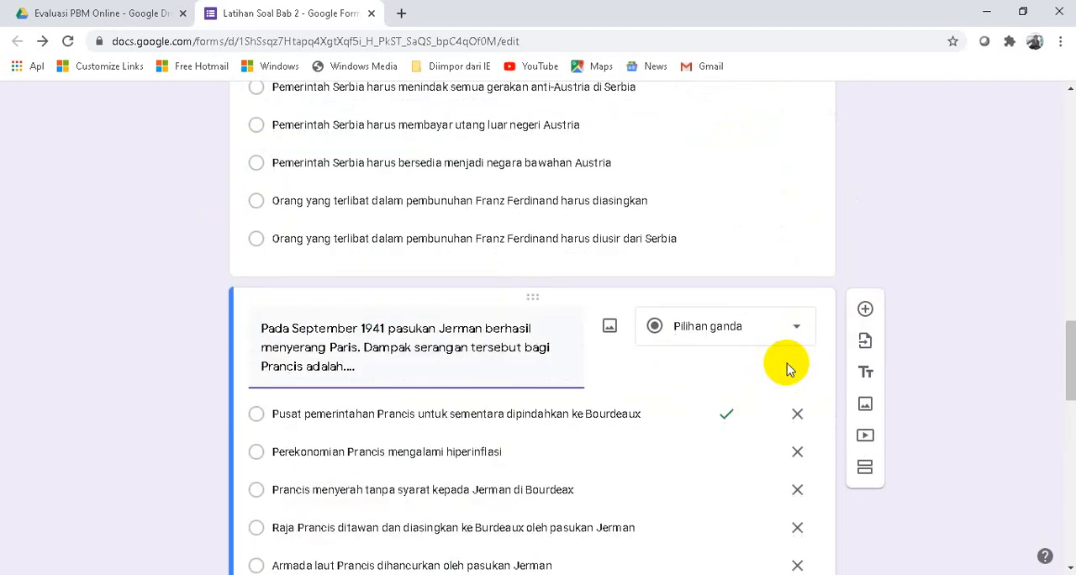
# - Turn on shuffled option order for the Paris attack question
pyautogui.scroll(-5, 754, 370)
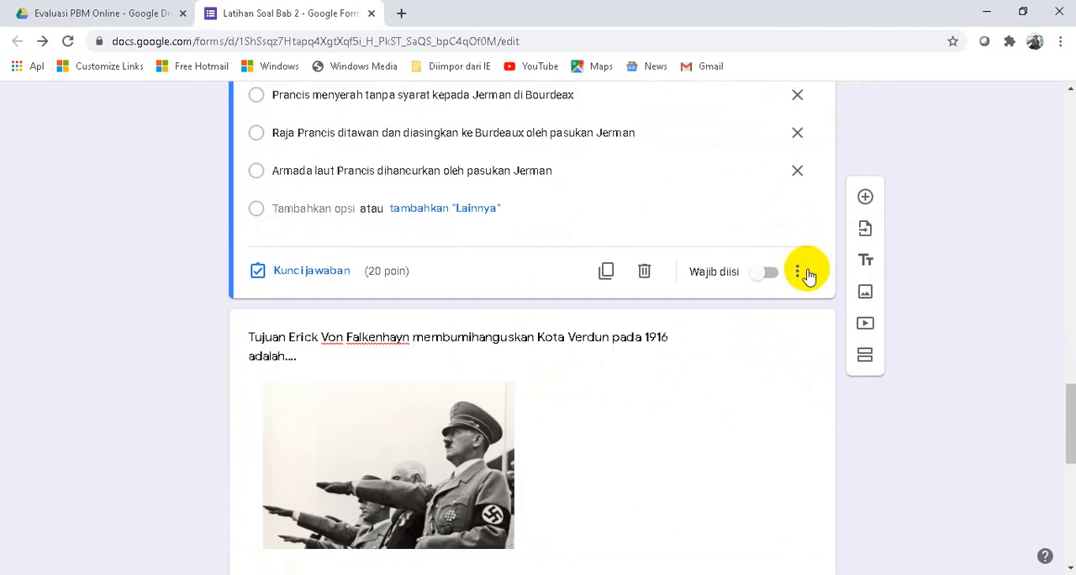
pyautogui.click(798, 273)
pyautogui.click(806, 416)
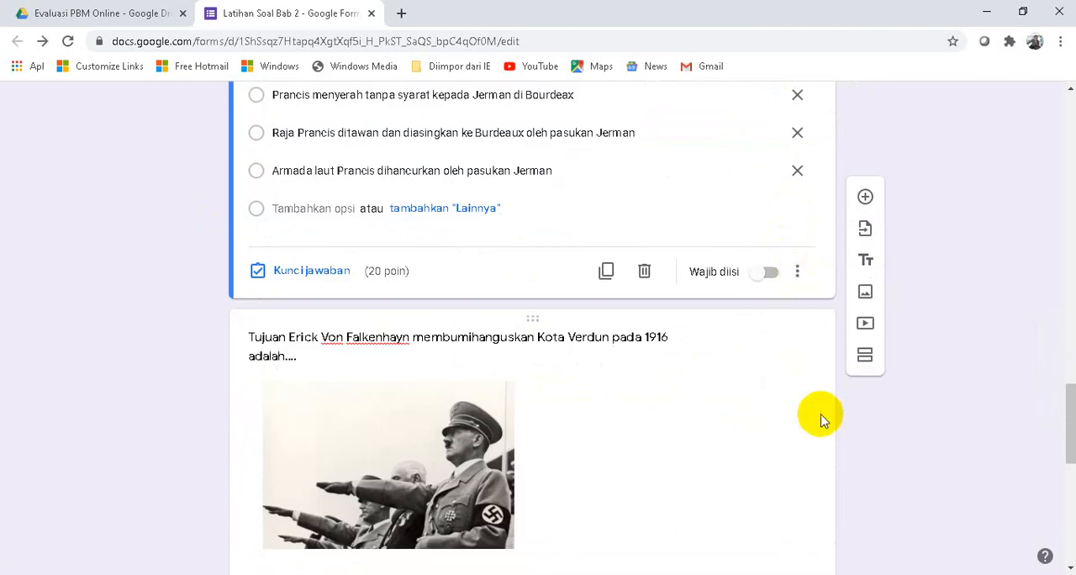
# - Select the Von Falkenhayn Verdun question in the form and look up its answer in the Word question document
pyautogui.scroll(11, 603, 304)
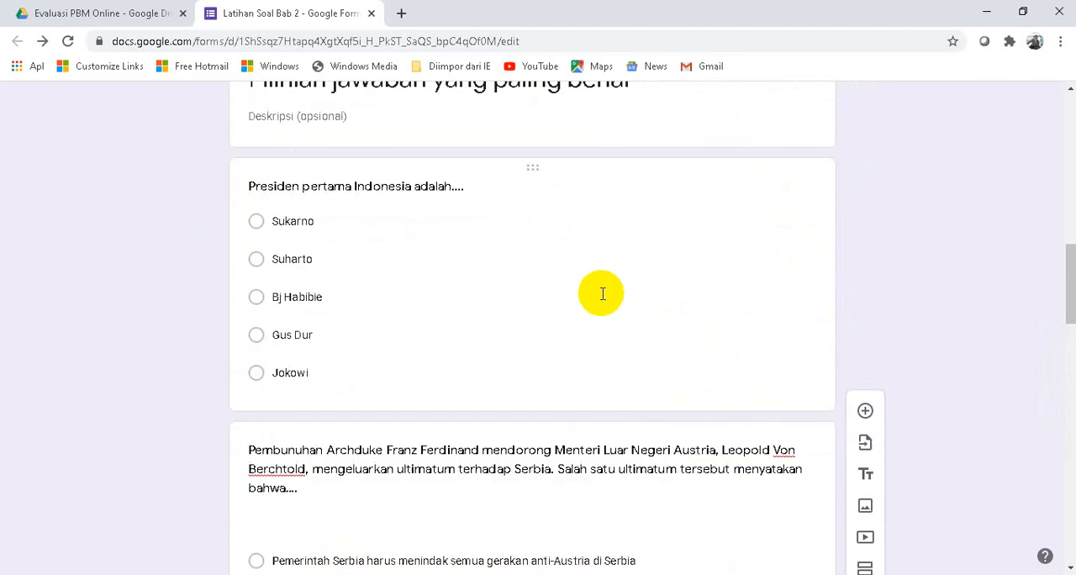
pyautogui.scroll(-9, 603, 304)
pyautogui.scroll(-5, 602, 308)
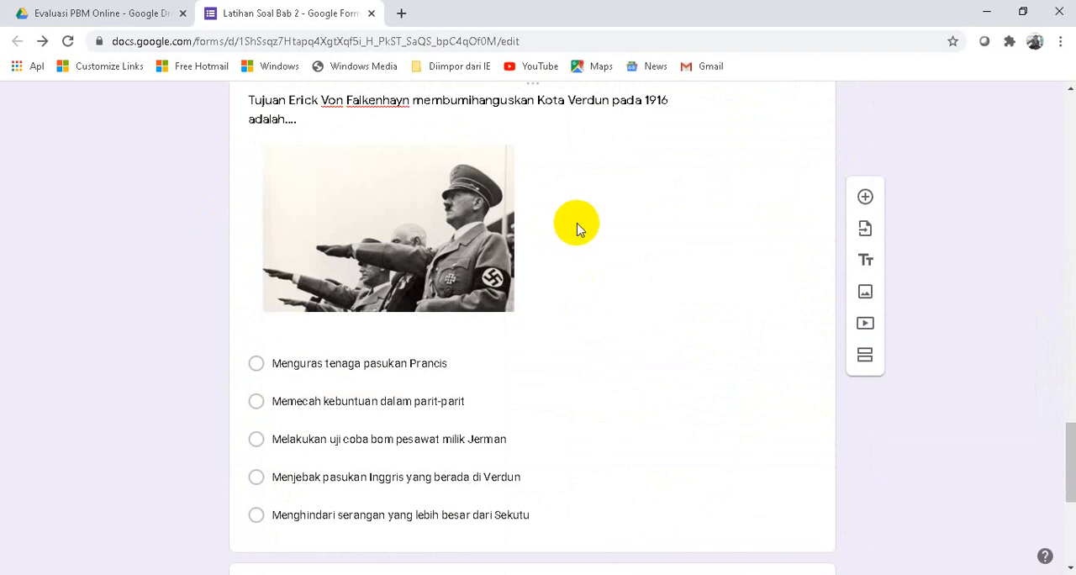
pyautogui.click(577, 224)
pyautogui.scroll(-3, 547, 228)
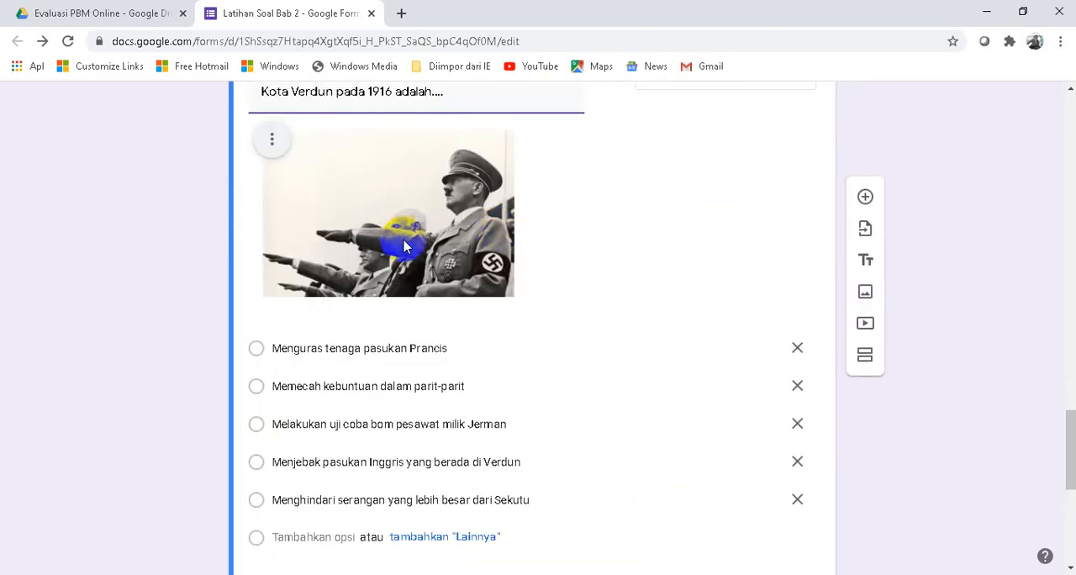
pyautogui.scroll(3, 547, 467)
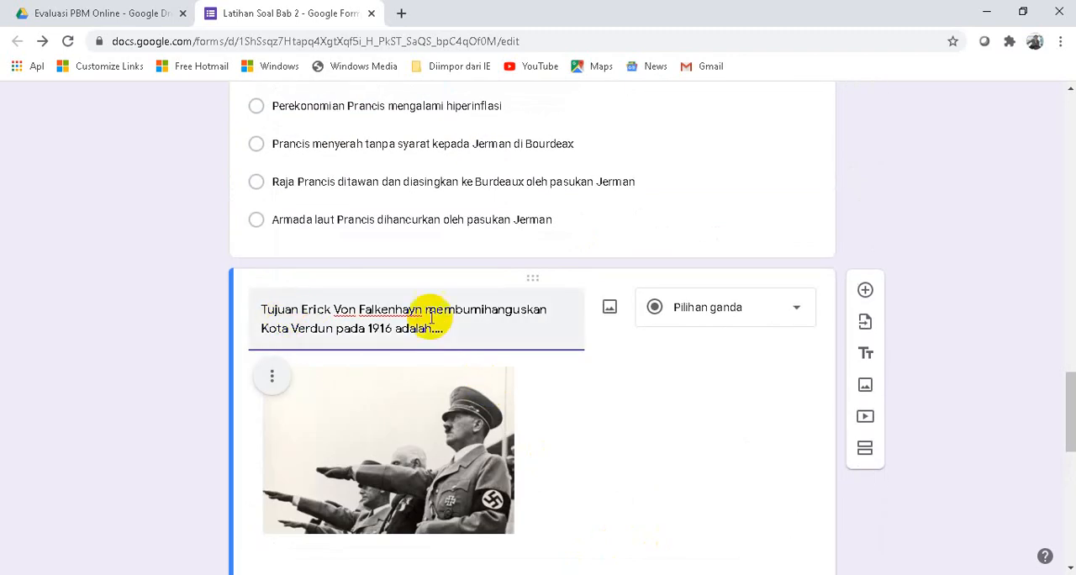
pyautogui.hotkey('alt', 'Tab')
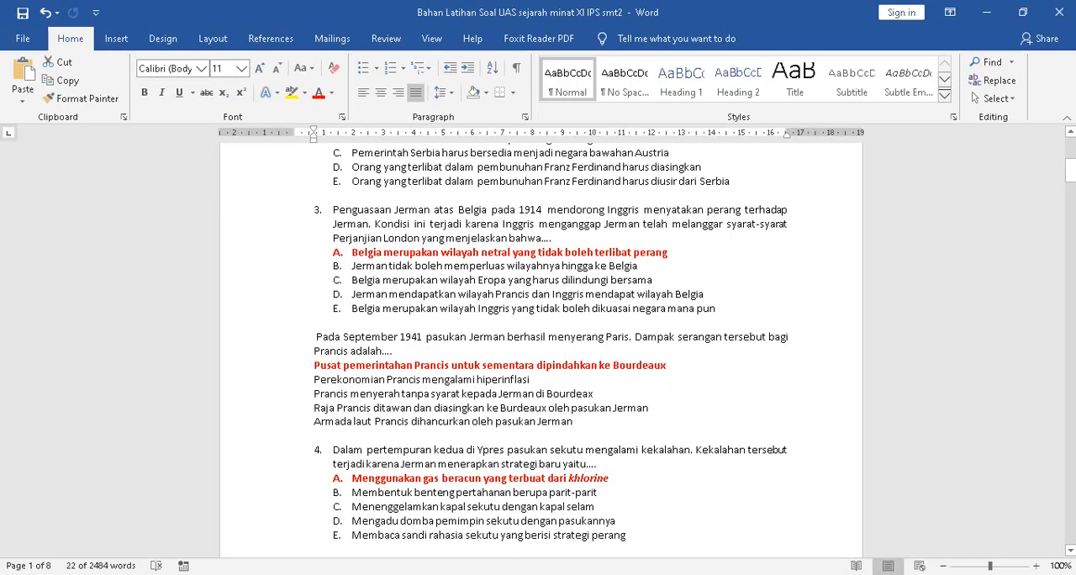
pyautogui.scroll(-10, 373, 461)
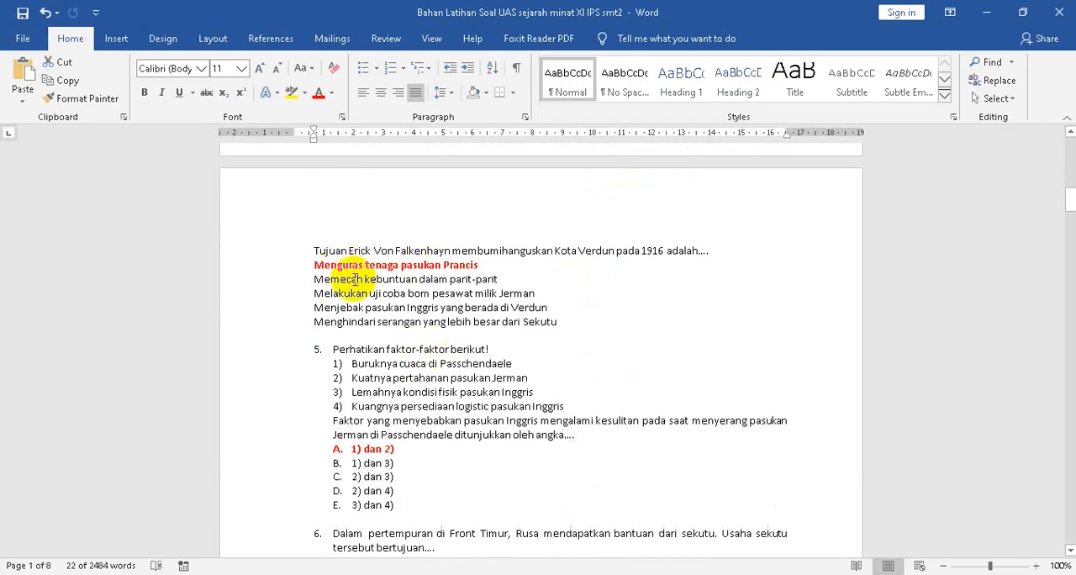
# - Back in the form, mark "Menguras tenaga pasukan Prancis" correct for the Verdun question and give it 19 points
pyautogui.hotkey('alt', 'Tab')
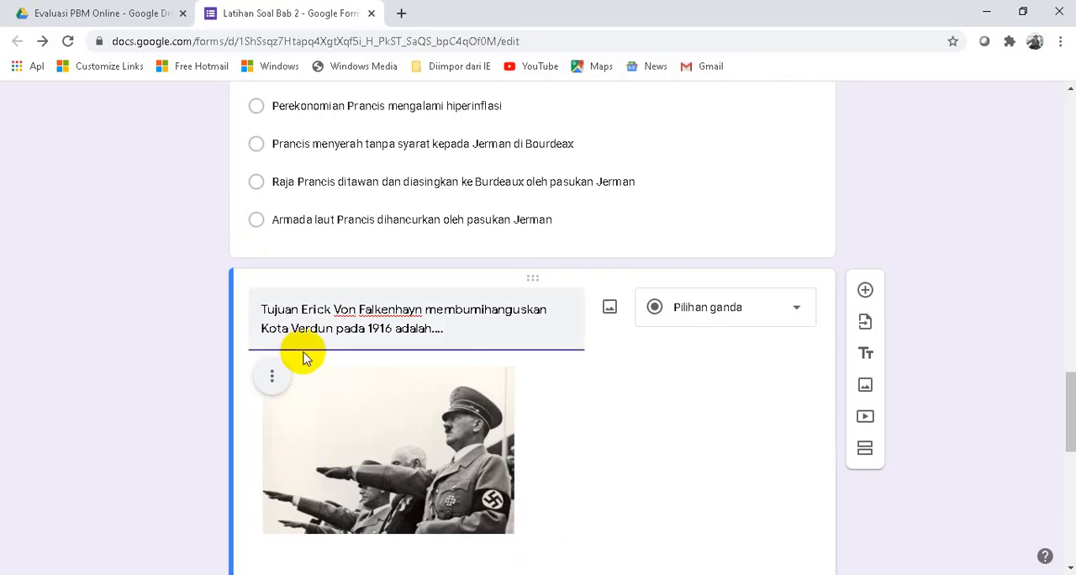
pyautogui.scroll(-4, 304, 357)
pyautogui.click(283, 522)
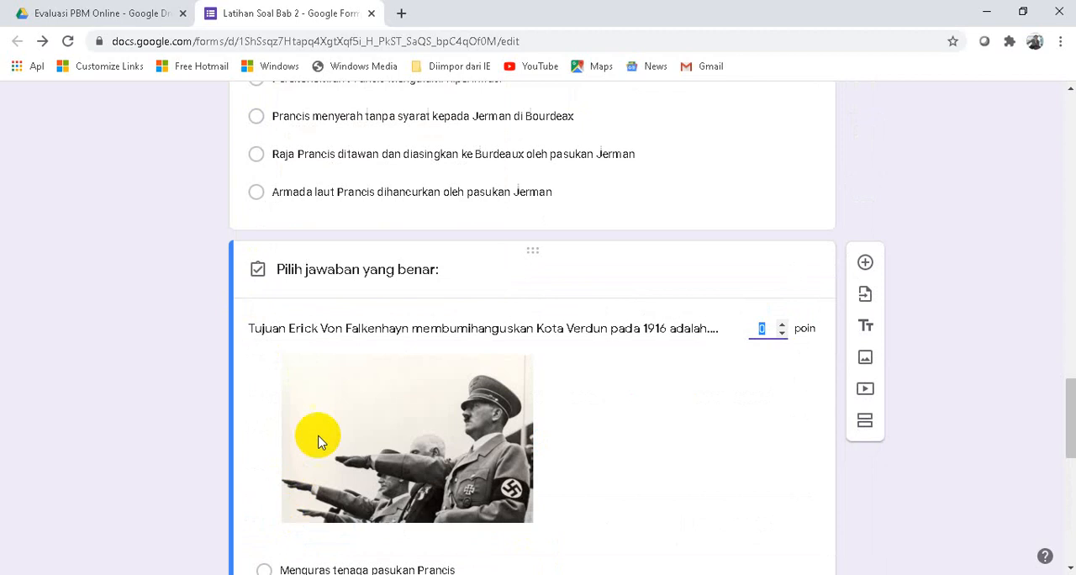
pyautogui.scroll(-4, 318, 441)
pyautogui.click(262, 257)
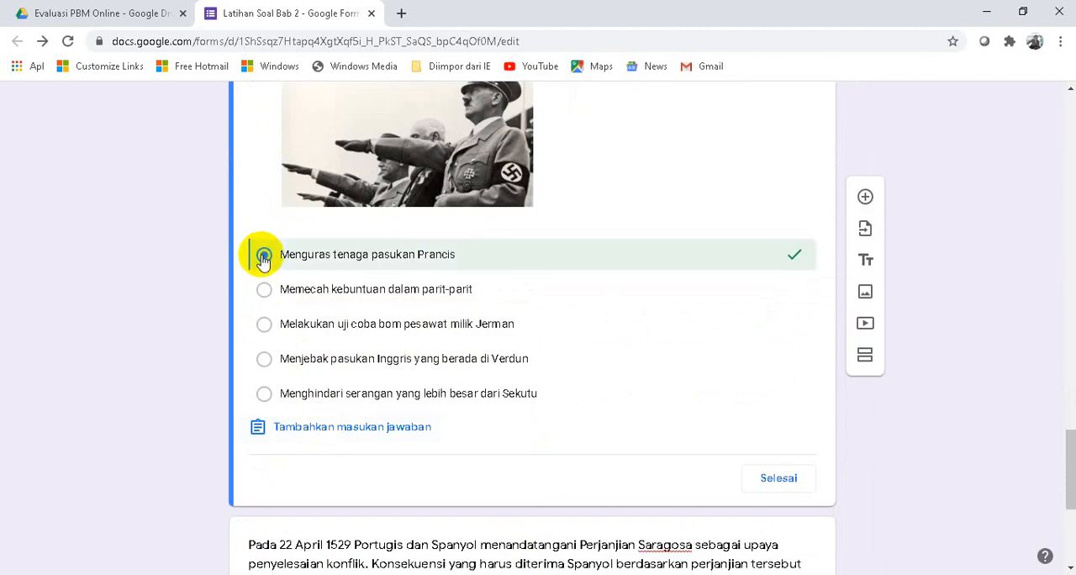
pyautogui.scroll(3, 764, 314)
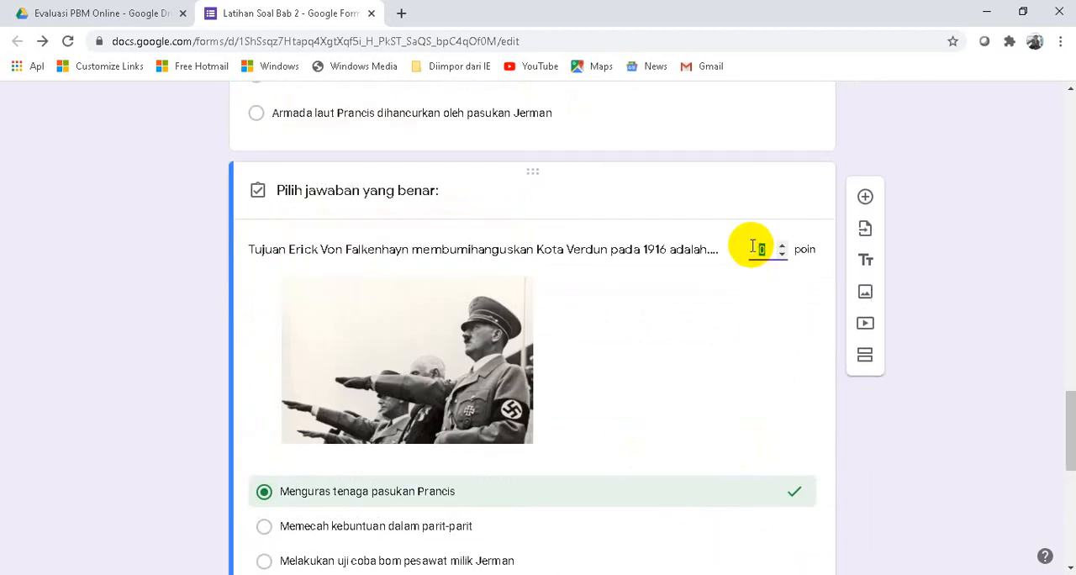
pyautogui.scroll(-3, 790, 308)
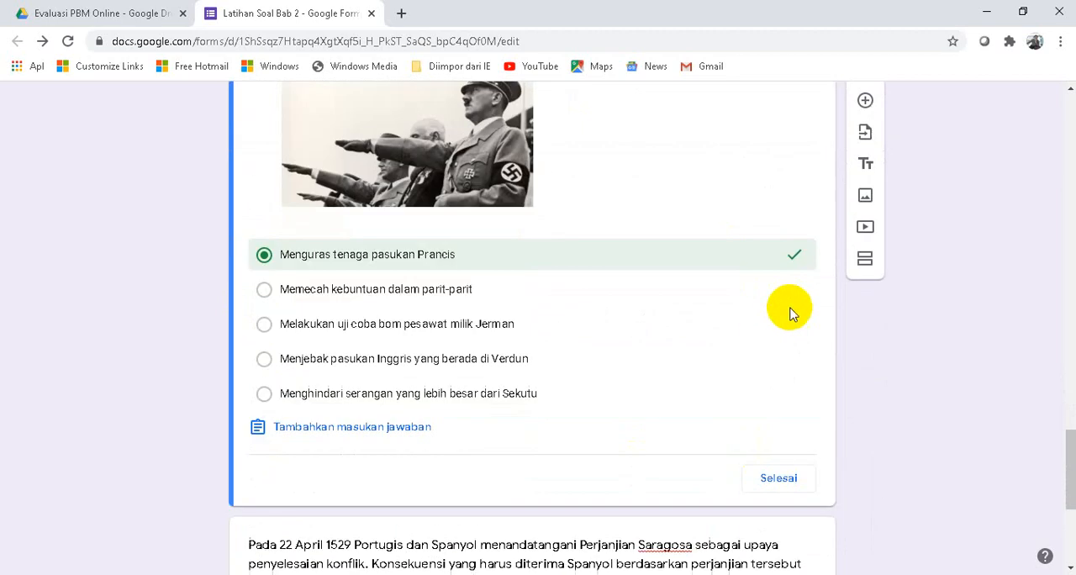
pyautogui.click(789, 483)
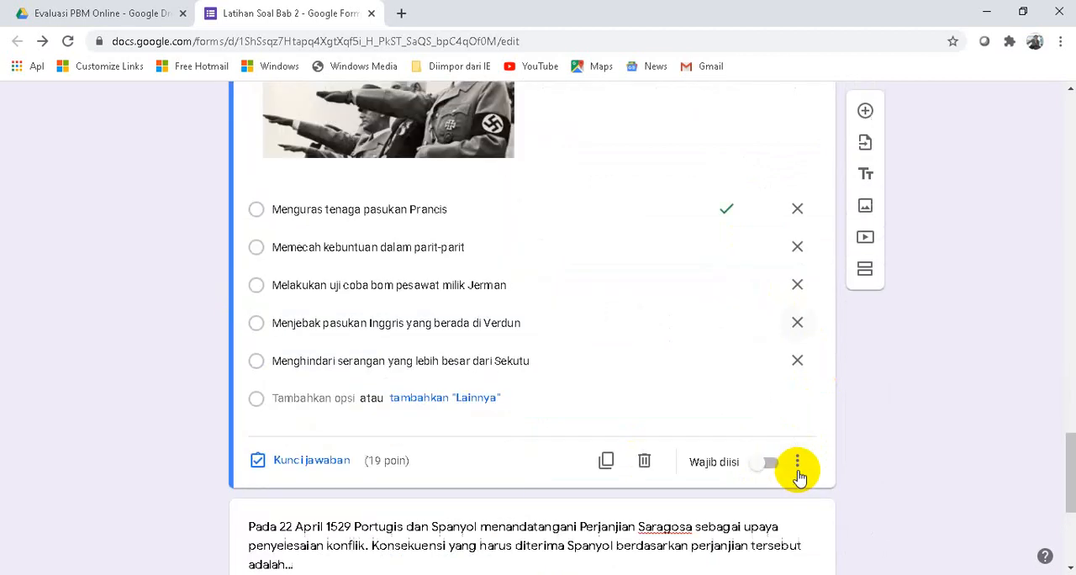
# - Turn on shuffled option order for the Verdun question
pyautogui.click(799, 461)
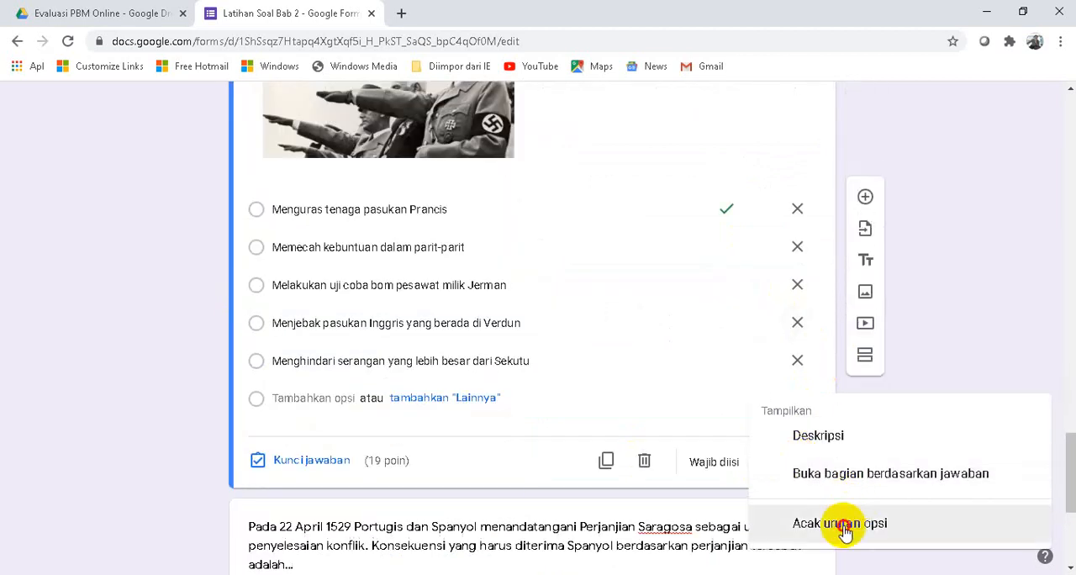
pyautogui.click(841, 524)
# - Reopen the Verdun question's answer key and set its score to 20 points
pyautogui.scroll(-3, 439, 367)
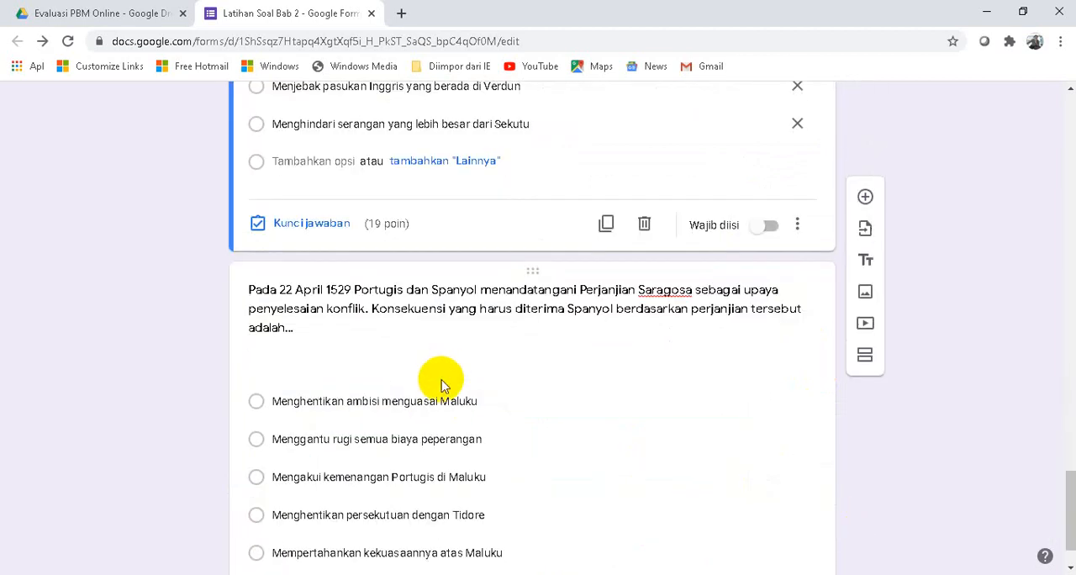
pyautogui.scroll(3, 425, 319)
pyautogui.scroll(3, 538, 308)
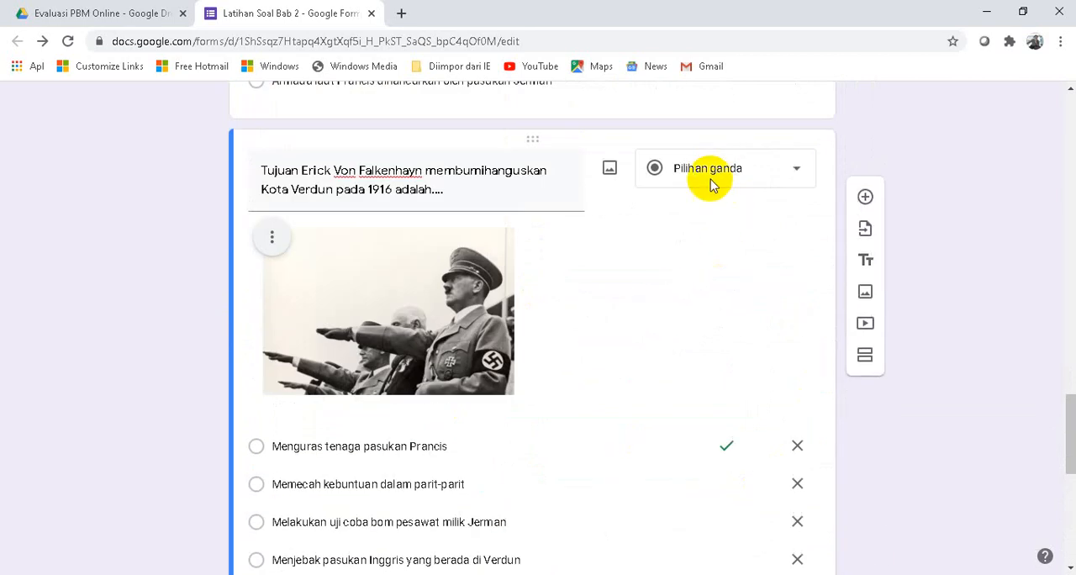
pyautogui.scroll(-2, 516, 399)
pyautogui.scroll(-3, 437, 402)
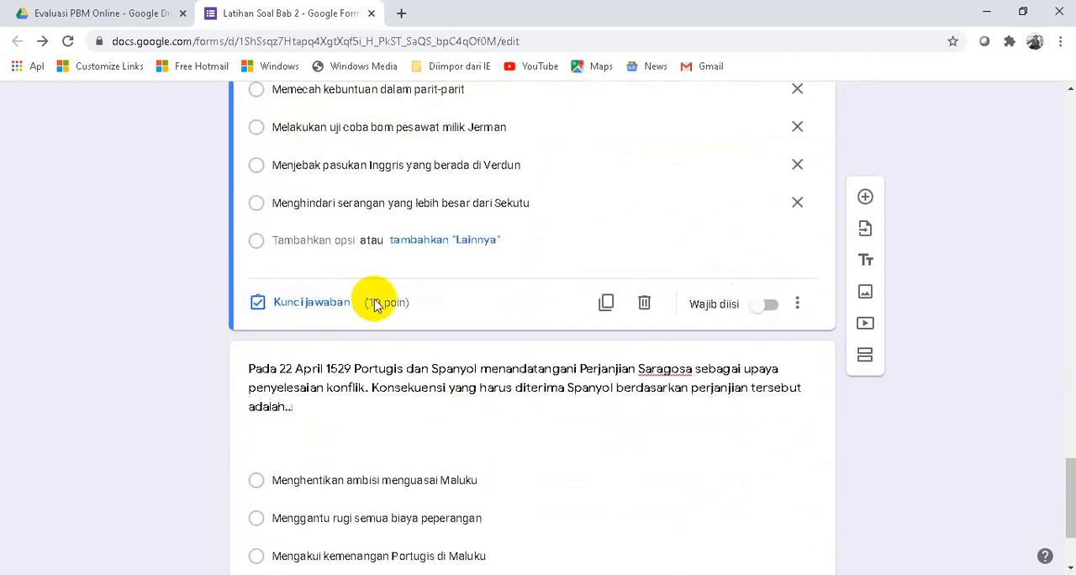
pyautogui.scroll(3, 372, 301)
pyautogui.tripleClick(446, 364)
pyautogui.scroll(3, 553, 315)
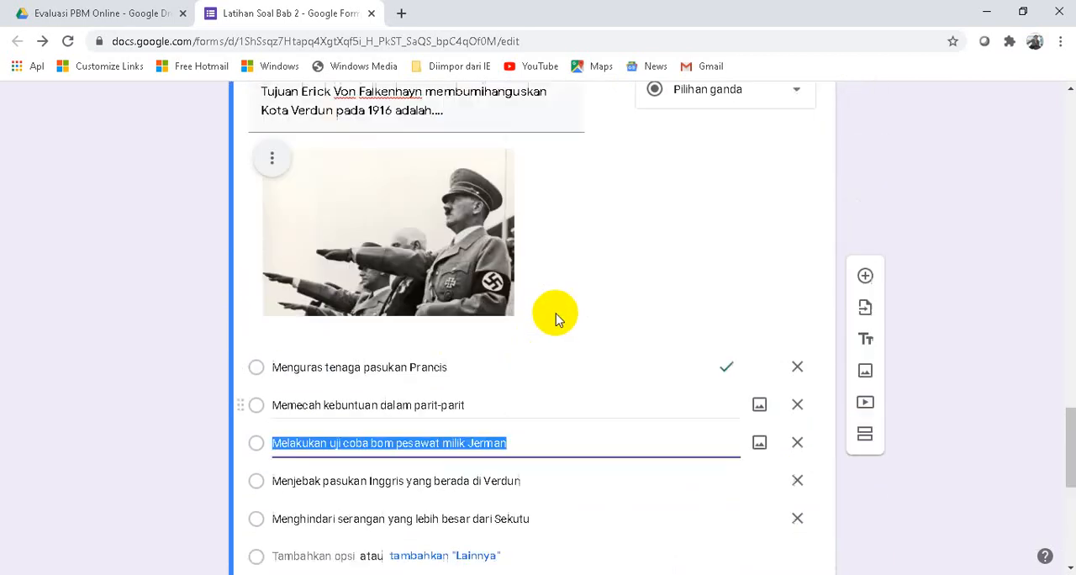
pyautogui.scroll(-7, 633, 385)
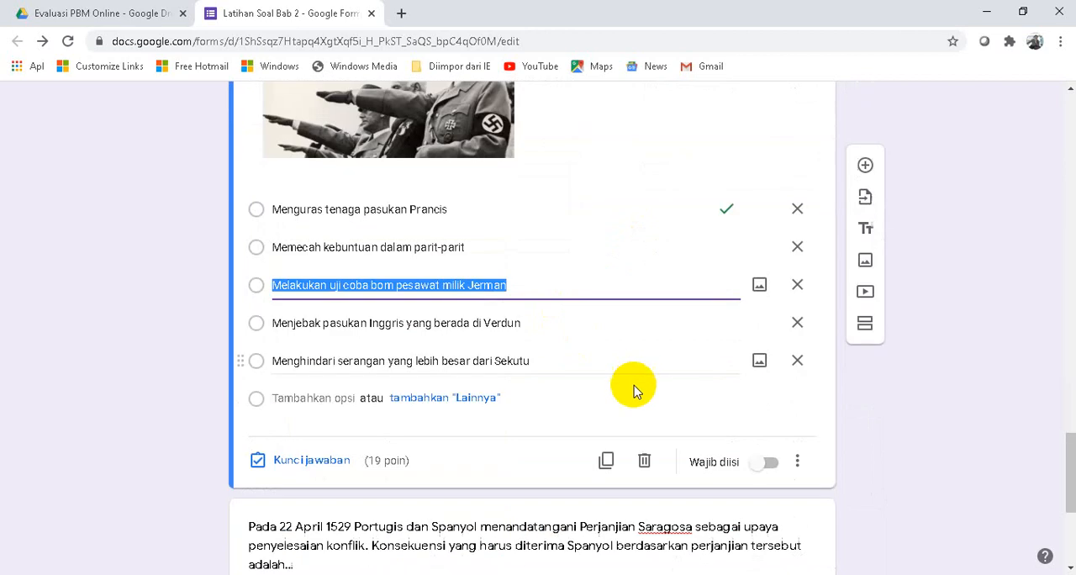
pyautogui.click(316, 223)
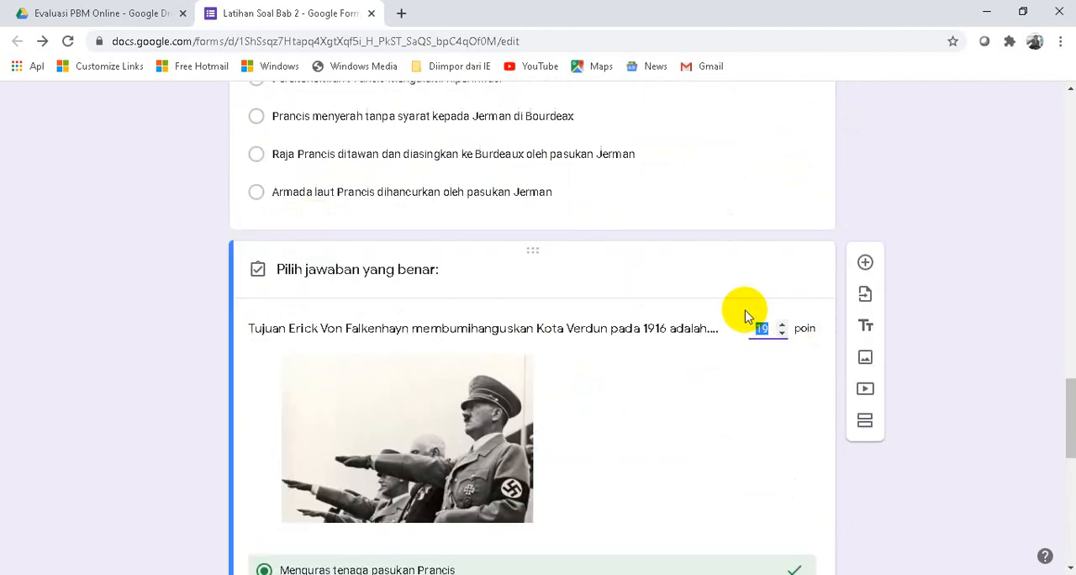
pyautogui.scroll(-5, 708, 428)
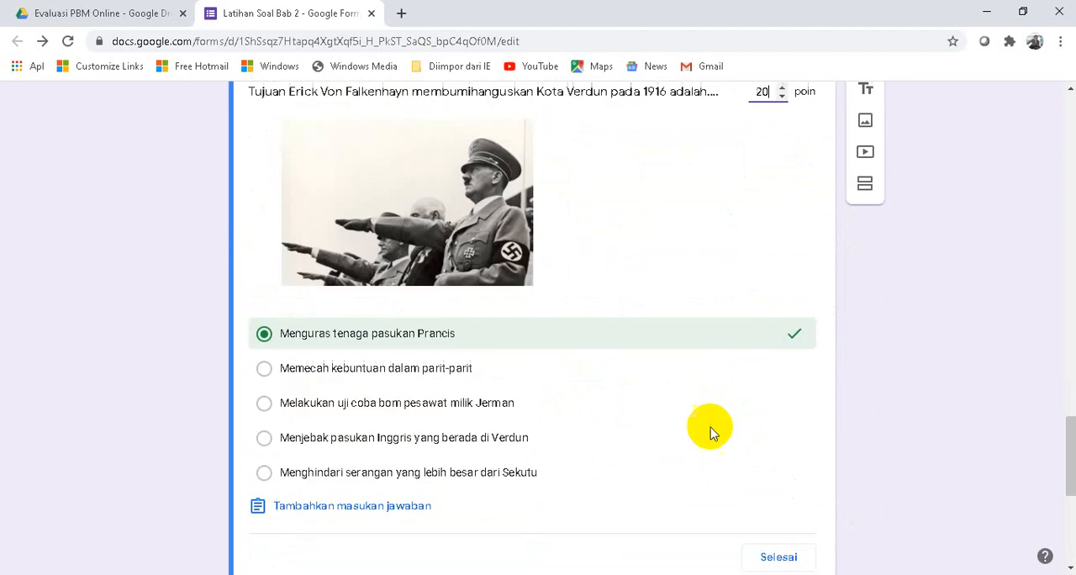
pyautogui.click(780, 400)
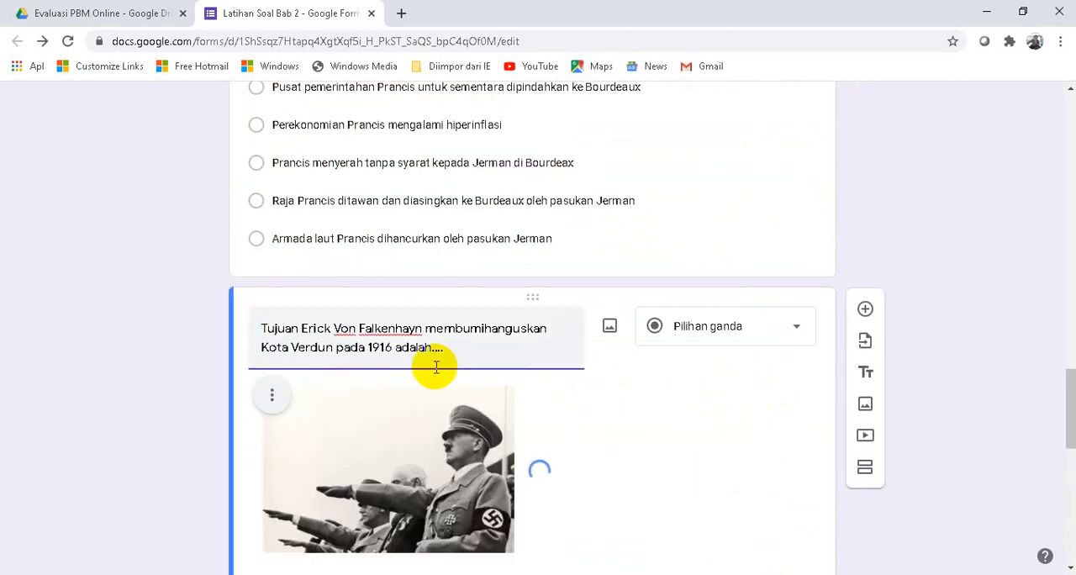
# - Switch to the Word question document and look up the answer to the Perjanjian Saragosa question
pyautogui.scroll(-6, 432, 365)
pyautogui.scroll(-3, 429, 365)
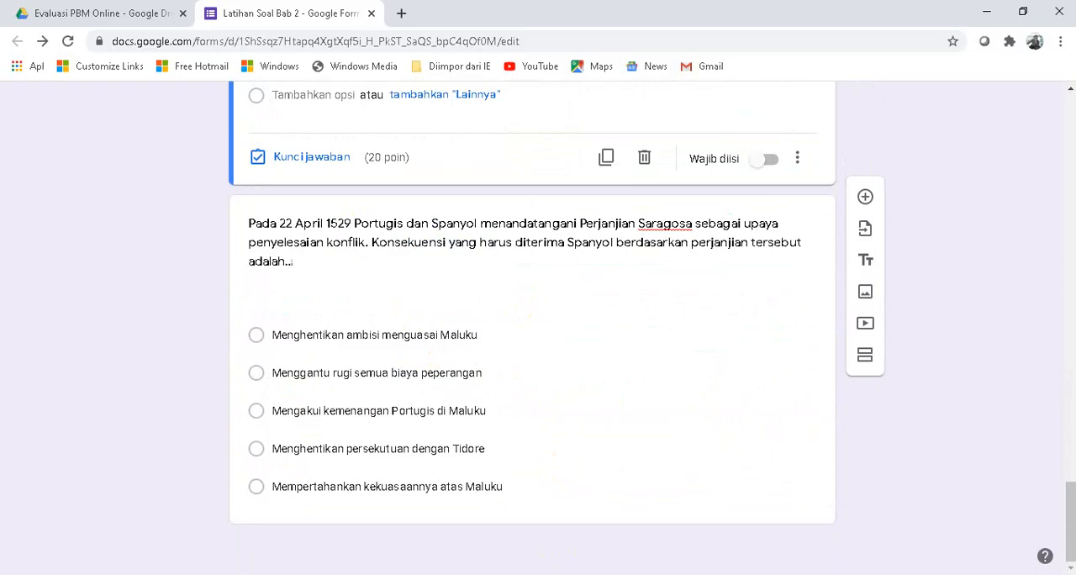
pyautogui.hotkey('alt', 'Tab')
pyautogui.scroll(-10, 420, 402)
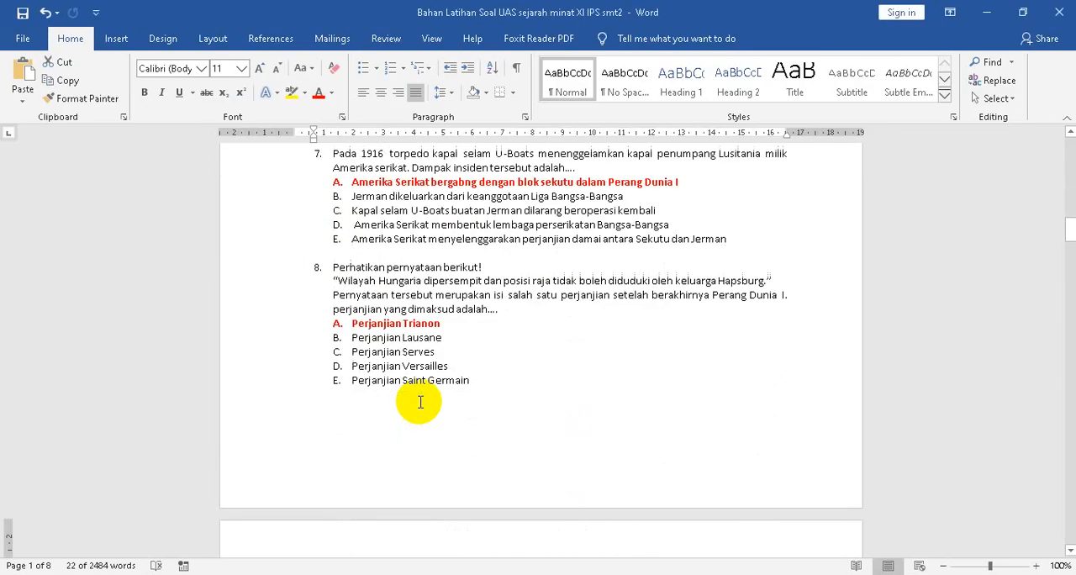
pyautogui.scroll(-7, 420, 401)
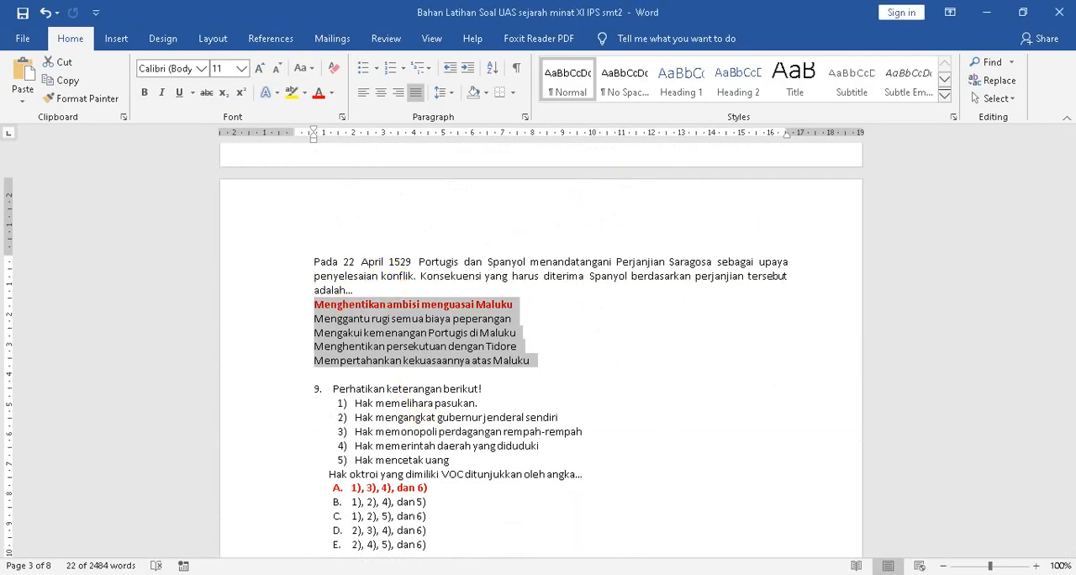
# - Back in the form, mark "Menghentikan ambisi menguasai Maluku" correct for the Perjanjian Saragosa question, give it 20 points, and shuffle its option order
pyautogui.hotkey('alt', 'Tab')
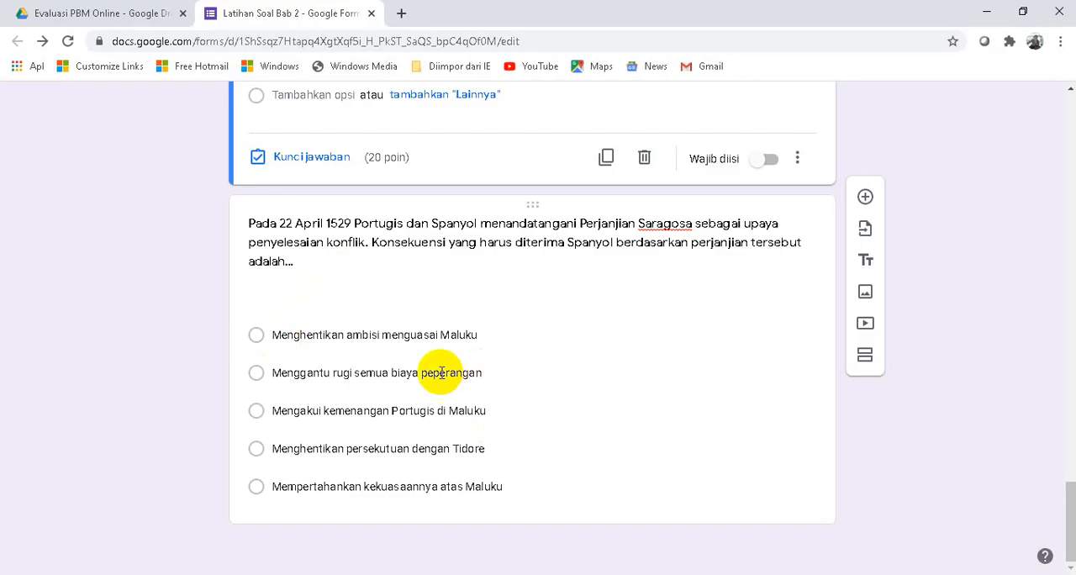
pyautogui.click(420, 224)
pyautogui.click(300, 499)
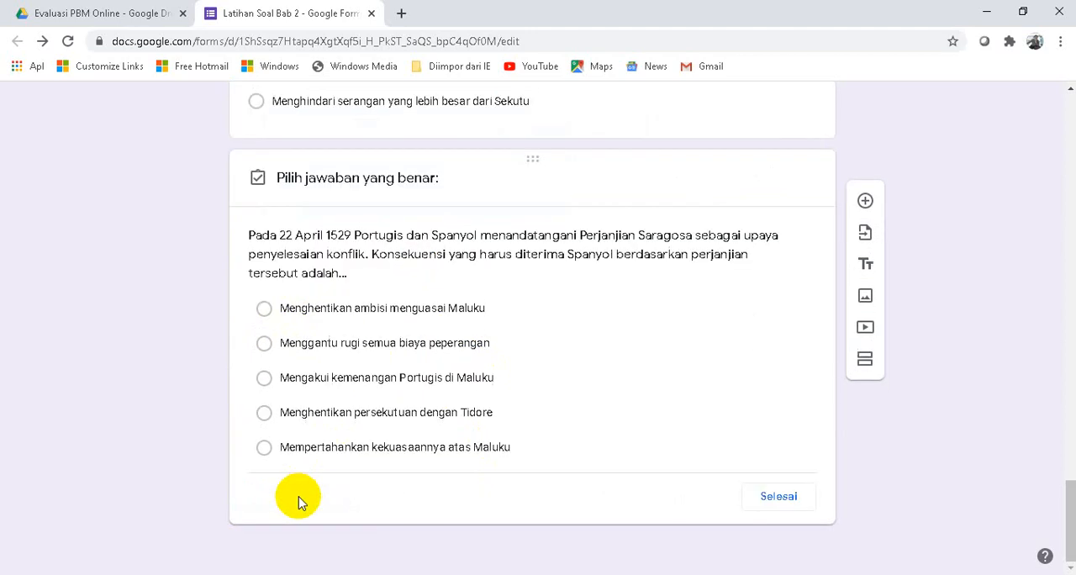
pyautogui.click(262, 312)
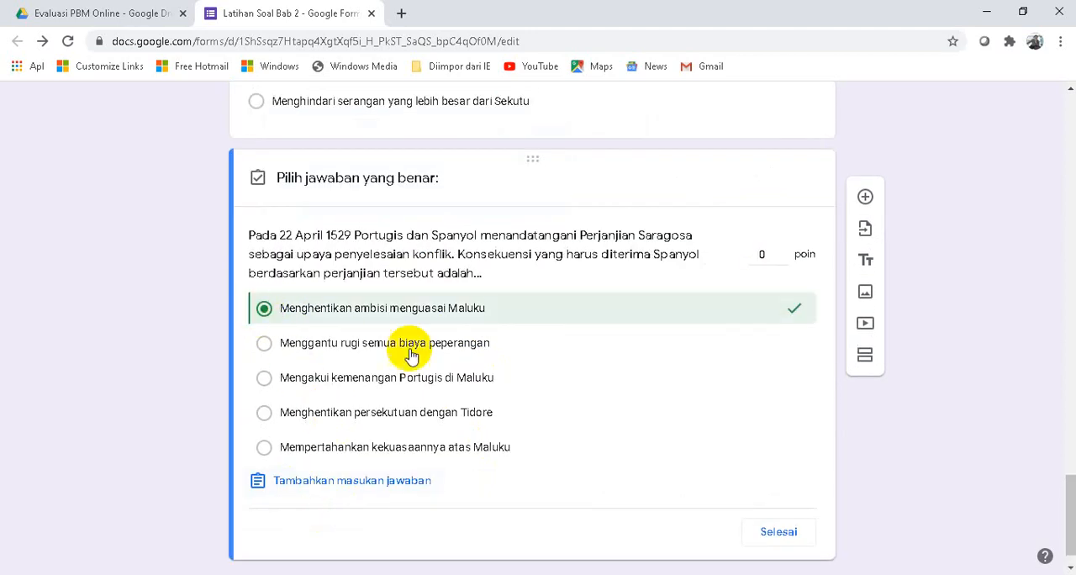
pyautogui.click(770, 253)
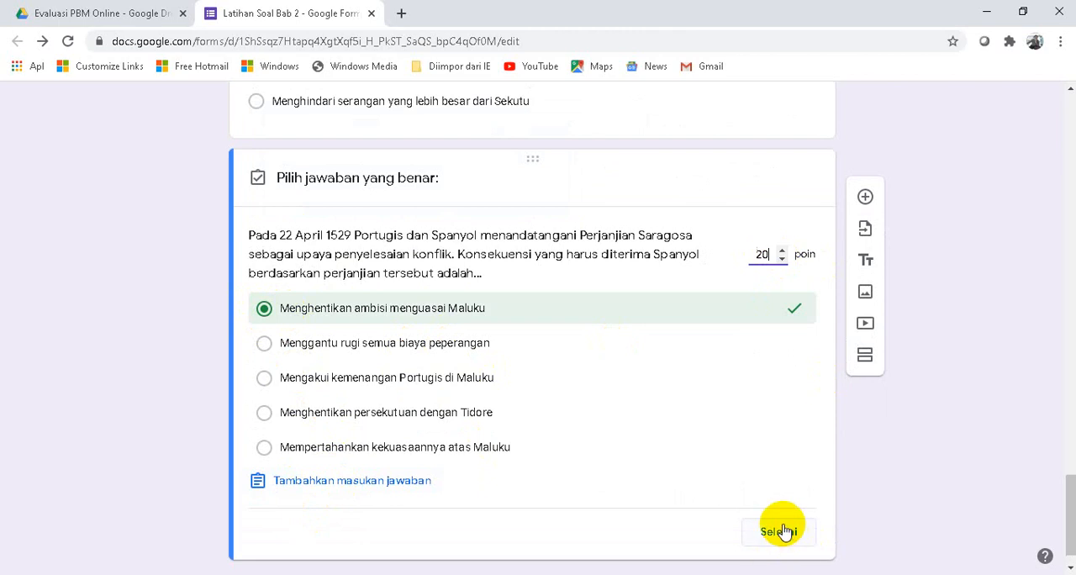
pyautogui.click(779, 532)
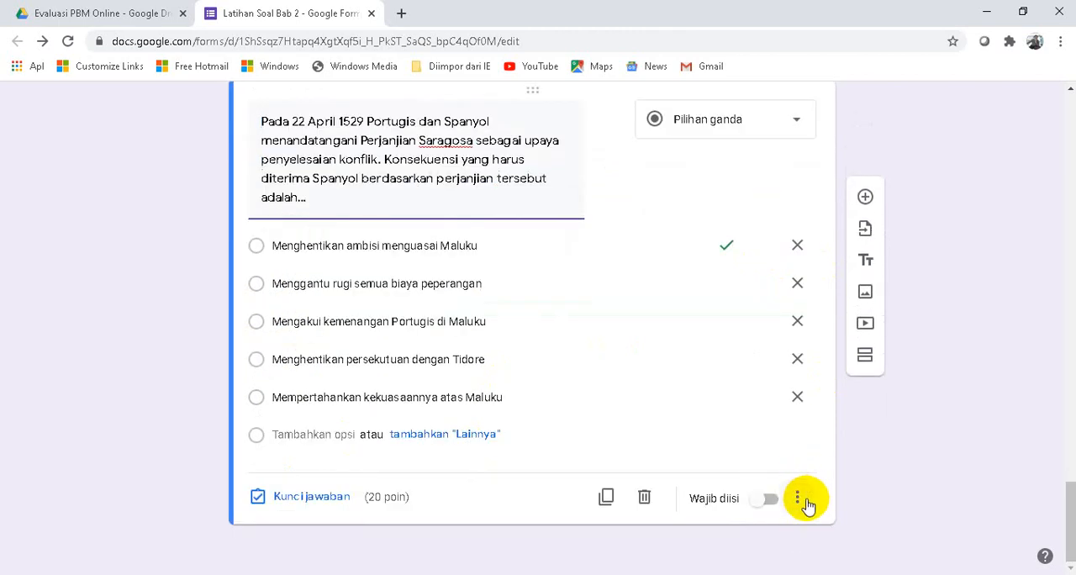
pyautogui.click(801, 500)
pyautogui.click(829, 519)
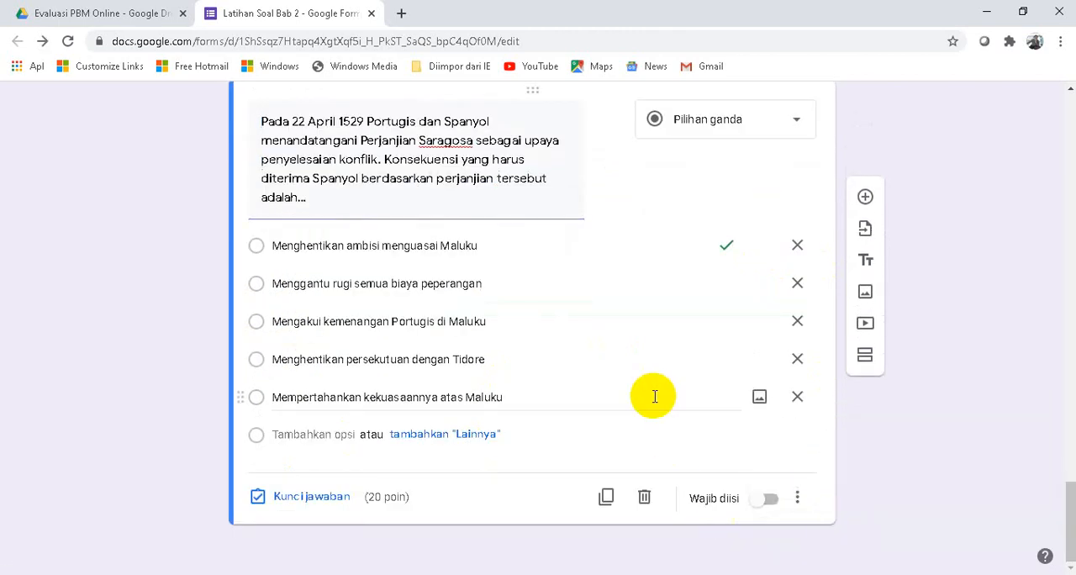
# - Go back through every multiple-choice question in the form to check its marked correct answer and assigned points
pyautogui.scroll(15, 632, 344)
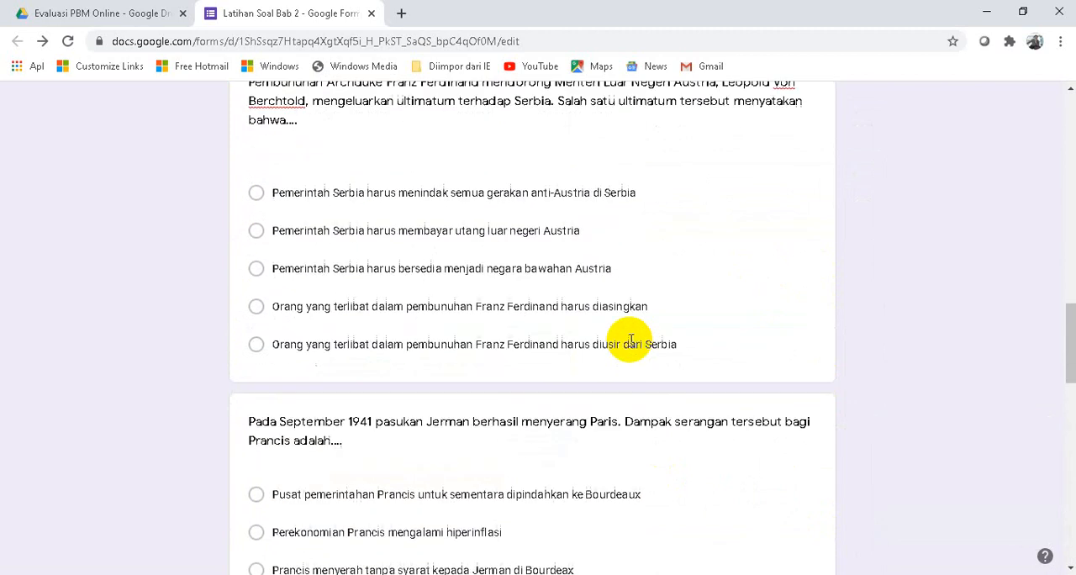
pyautogui.scroll(10, 632, 344)
pyautogui.scroll(-5, 629, 346)
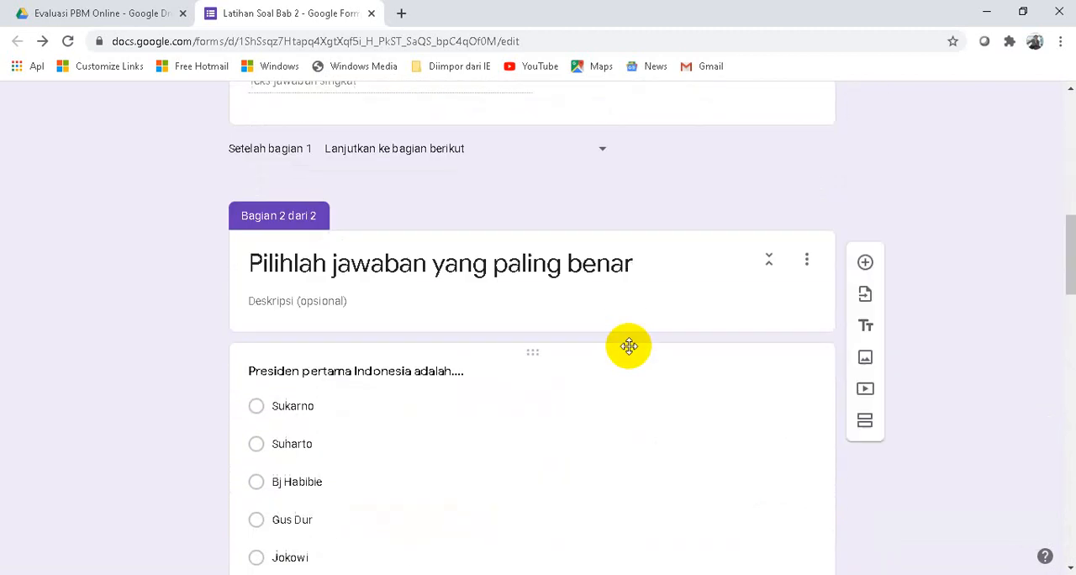
pyautogui.scroll(-15, 629, 346)
pyautogui.click(626, 357)
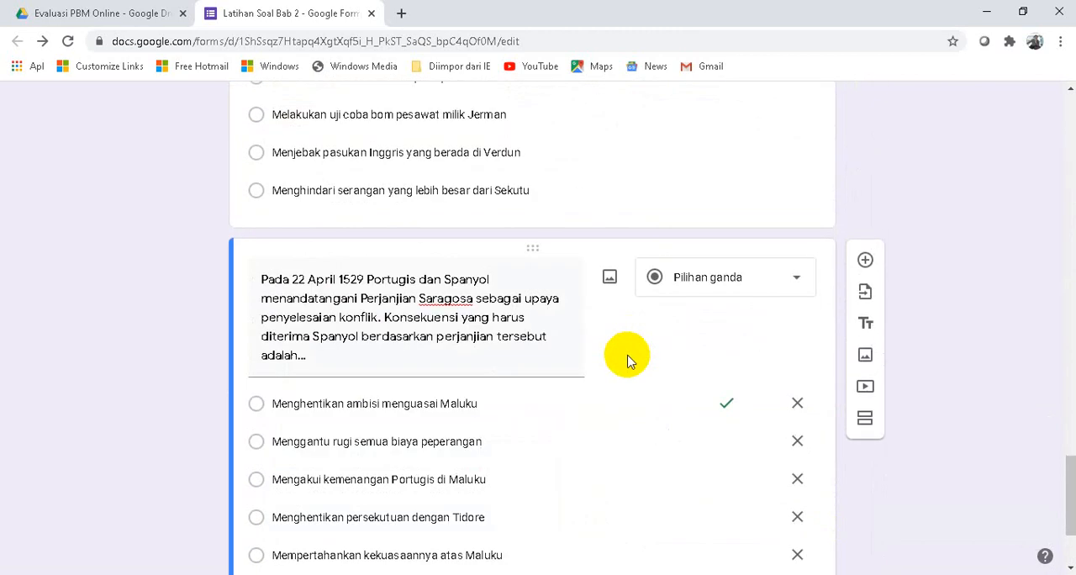
pyautogui.scroll(-3, 627, 358)
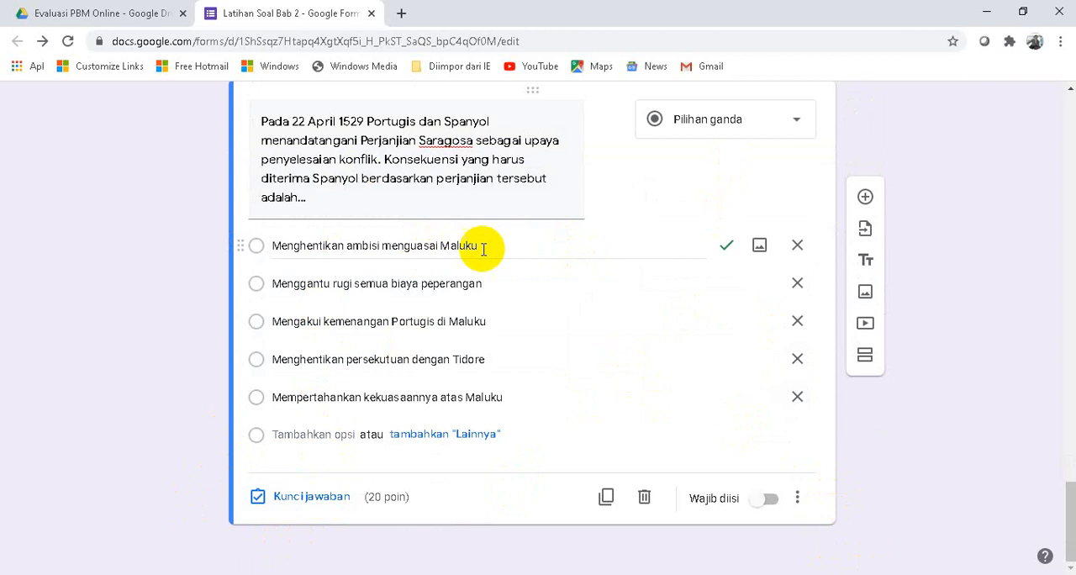
pyautogui.scroll(4, 384, 392)
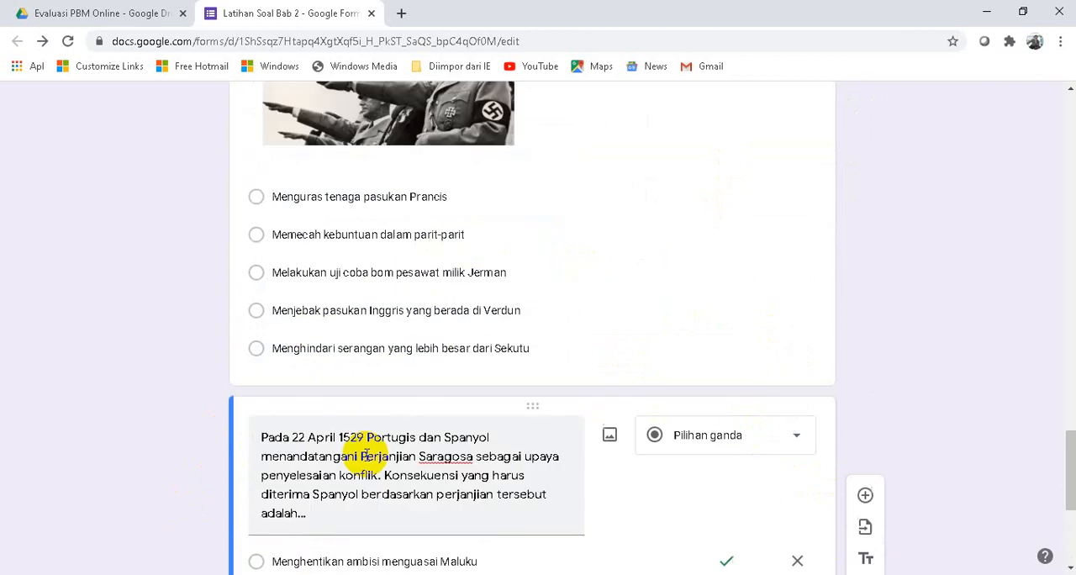
pyautogui.click(555, 274)
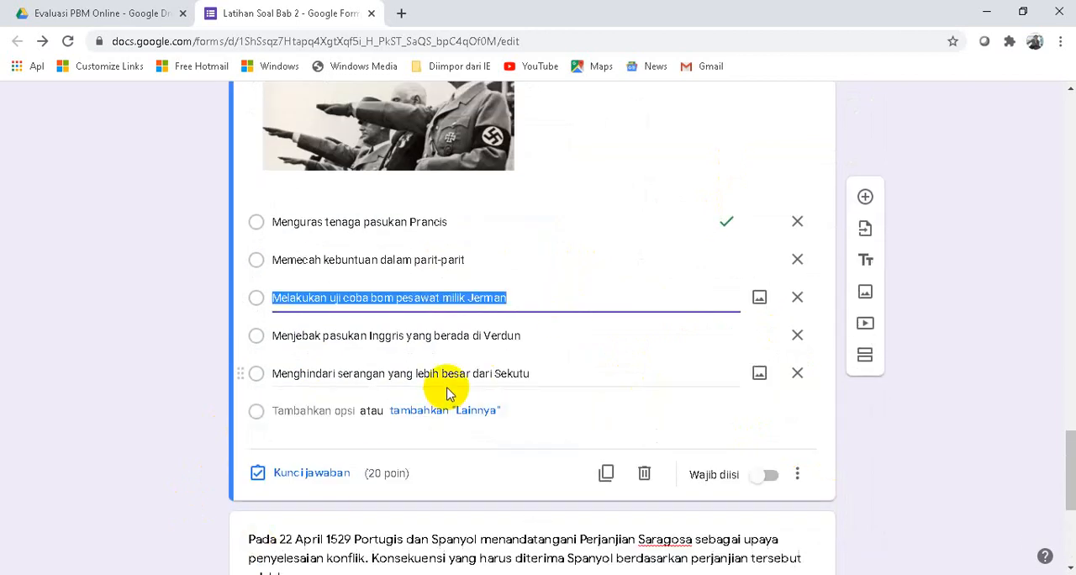
pyautogui.scroll(3, 480, 392)
pyautogui.scroll(-3, 450, 386)
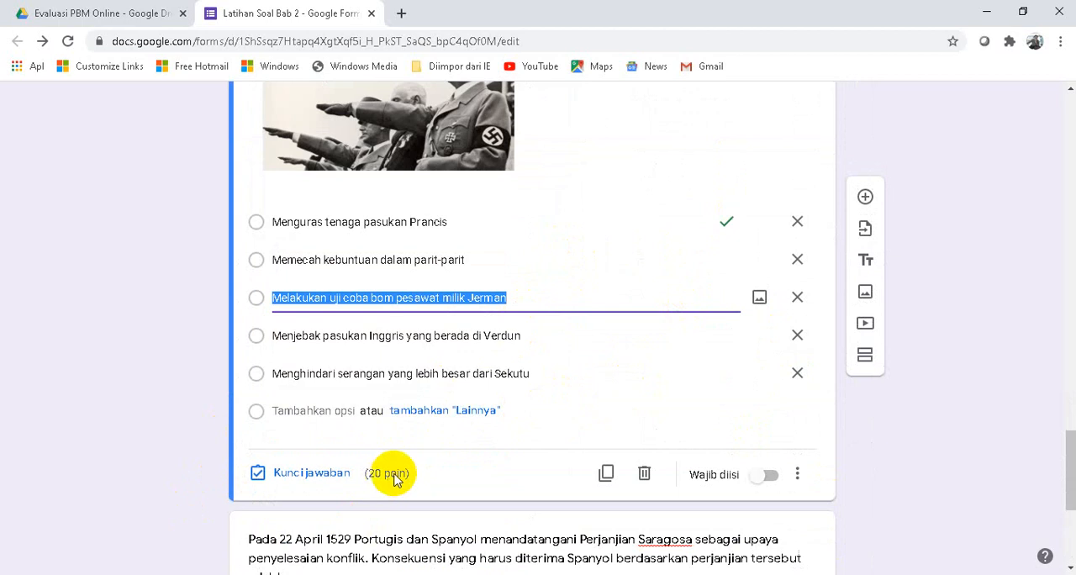
pyautogui.scroll(9, 394, 479)
pyautogui.click(459, 438)
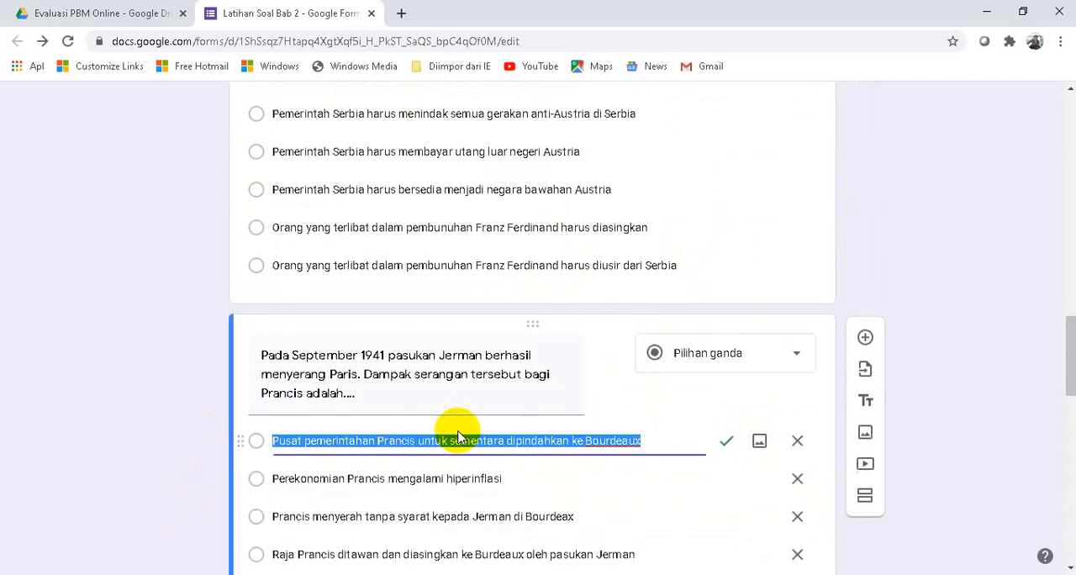
pyautogui.scroll(-4, 396, 429)
pyautogui.scroll(8, 544, 372)
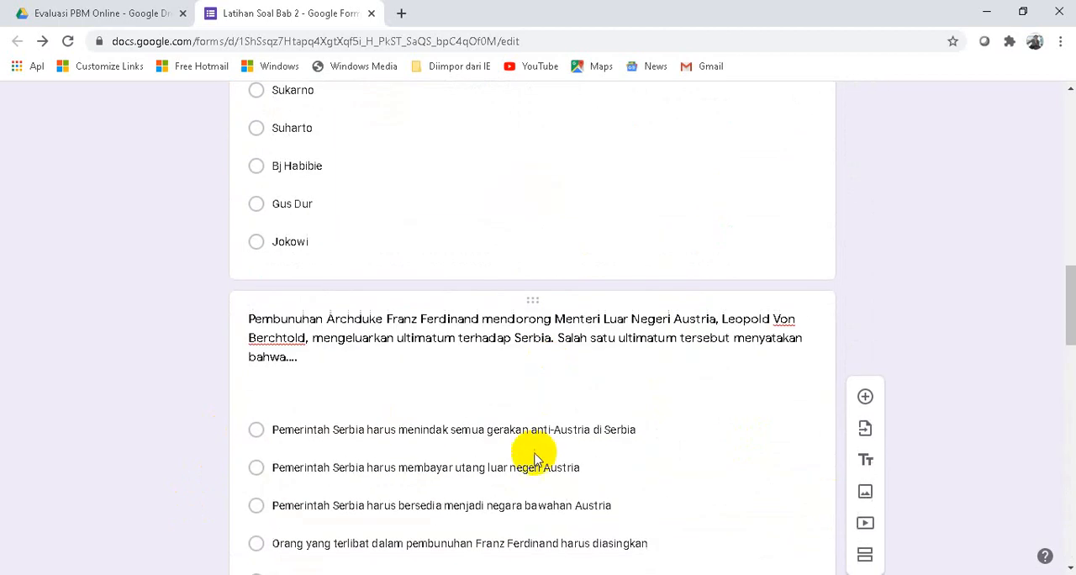
pyautogui.click(535, 458)
pyautogui.scroll(2, 570, 300)
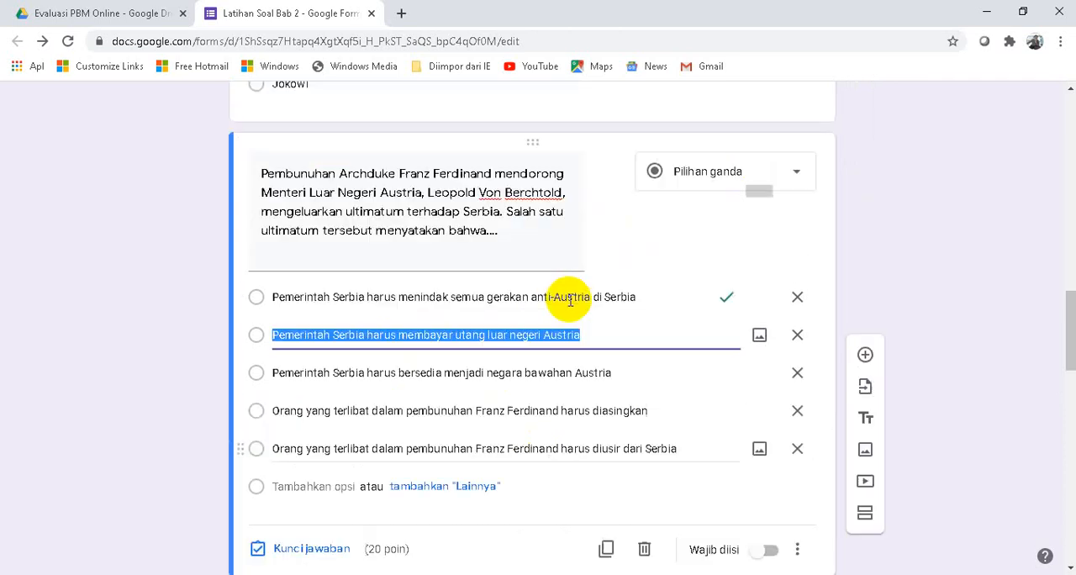
pyautogui.scroll(4, 570, 301)
pyautogui.click(488, 307)
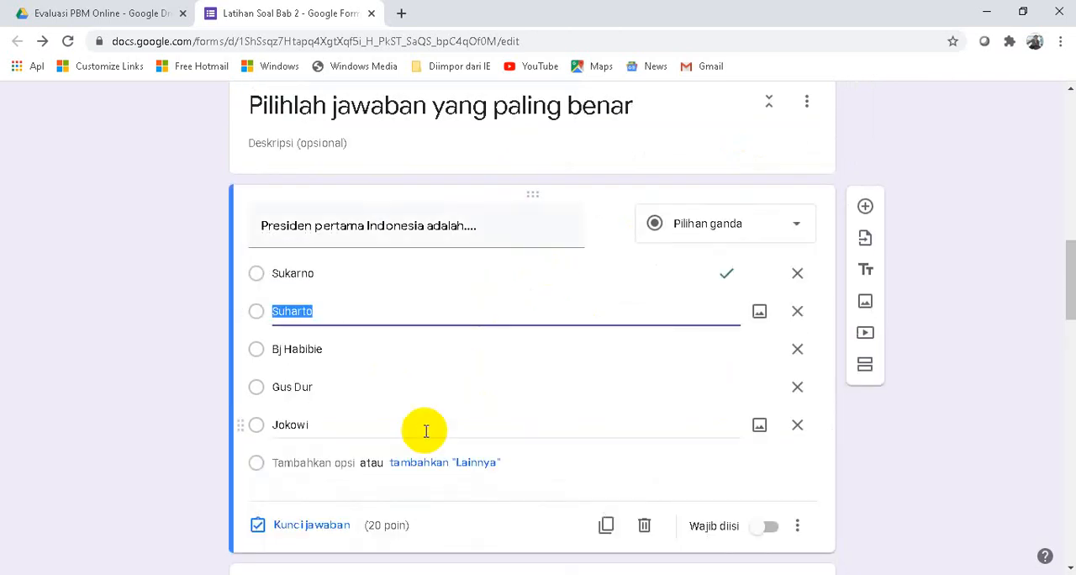
pyautogui.scroll(-2, 404, 396)
pyautogui.scroll(4, 588, 336)
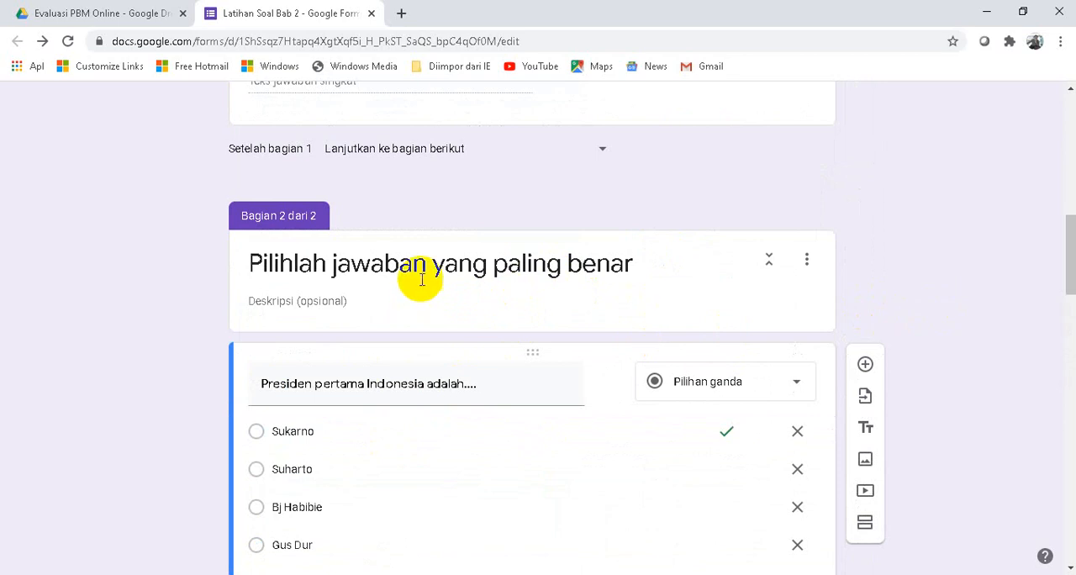
pyautogui.scroll(-2, 715, 277)
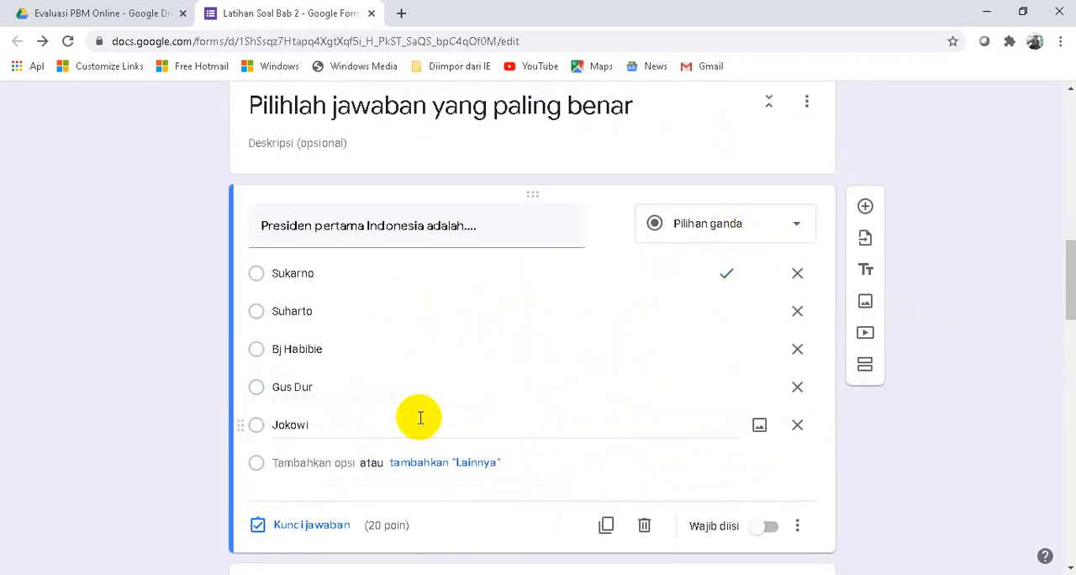
pyautogui.scroll(3, 977, 351)
pyautogui.scroll(7, 977, 351)
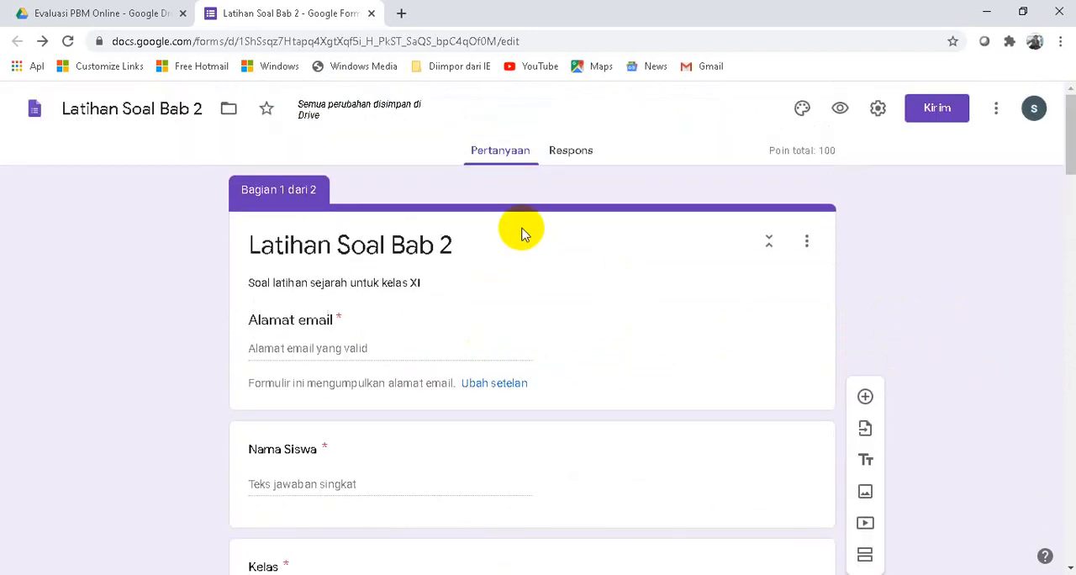
# - Preview the form as a respondent, look over the email, name and class fields, and close the preview
pyautogui.click(841, 109)
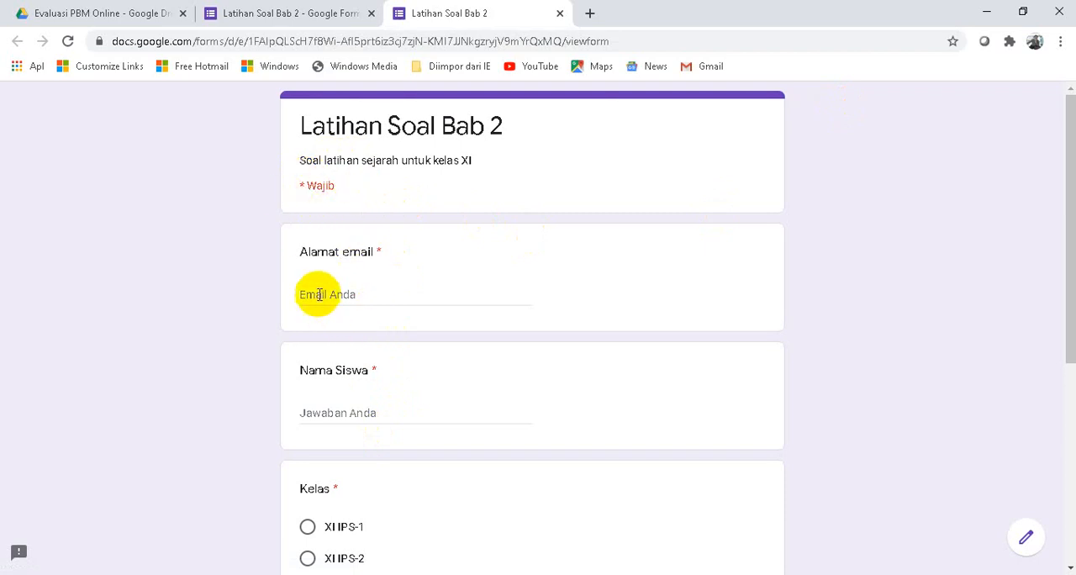
pyautogui.scroll(-5, 351, 375)
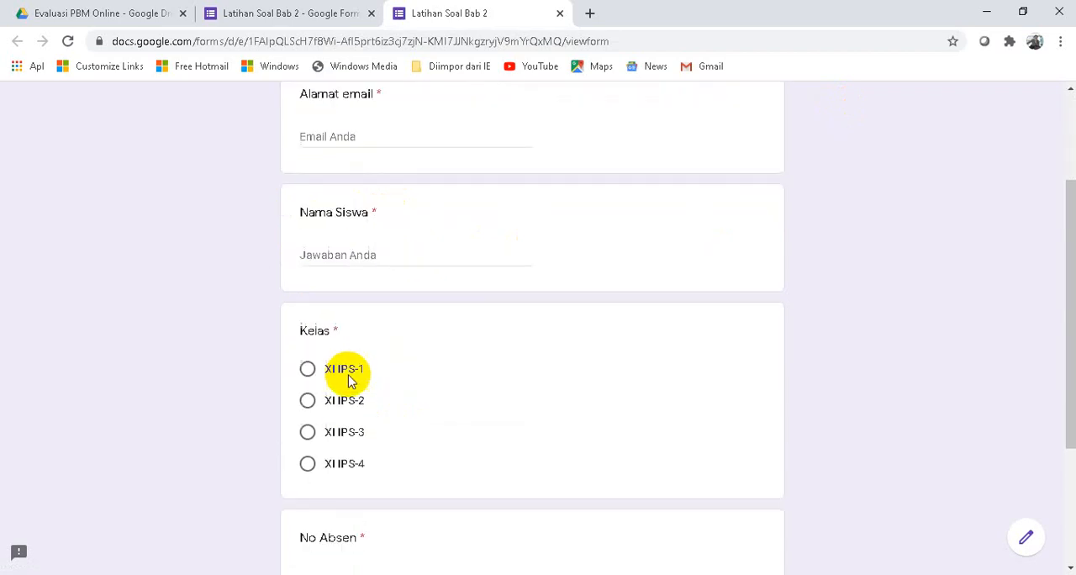
pyautogui.scroll(5, 354, 438)
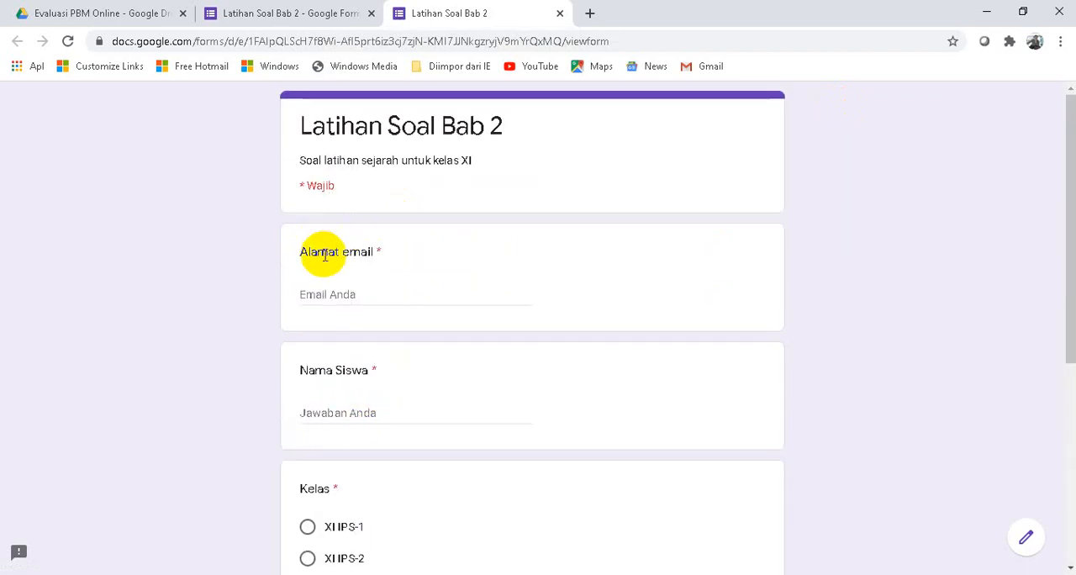
pyautogui.click(560, 15)
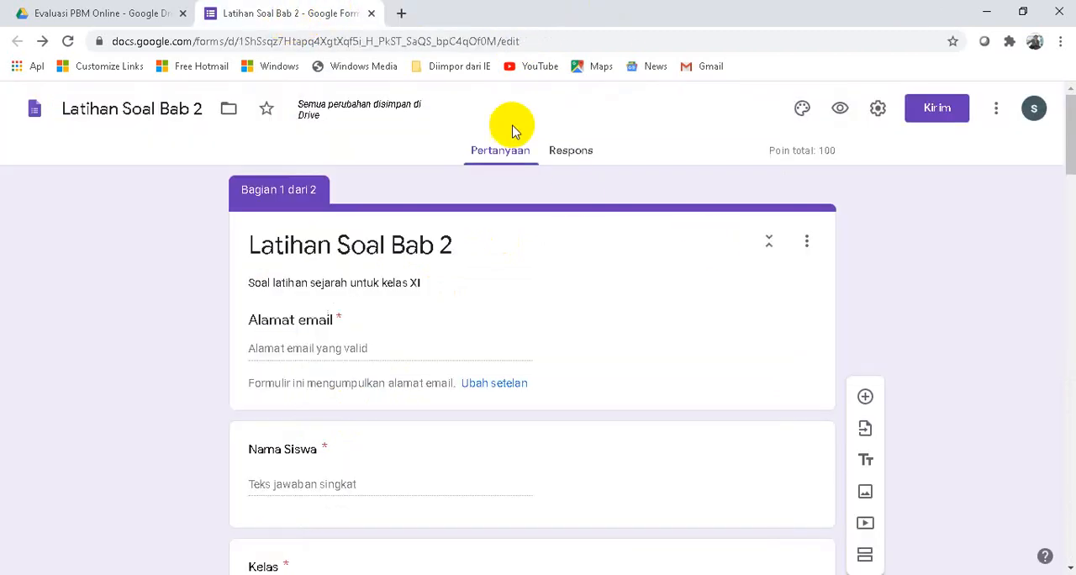
# - In the form's general settings, try enabling response receipts, and turn off email address collection
pyautogui.click(876, 110)
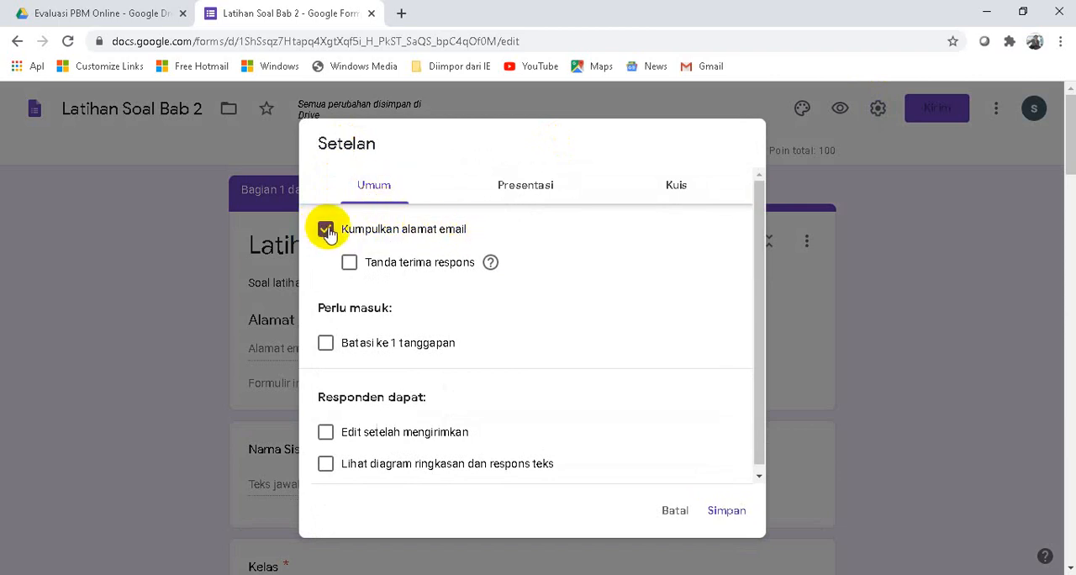
pyautogui.click(348, 265)
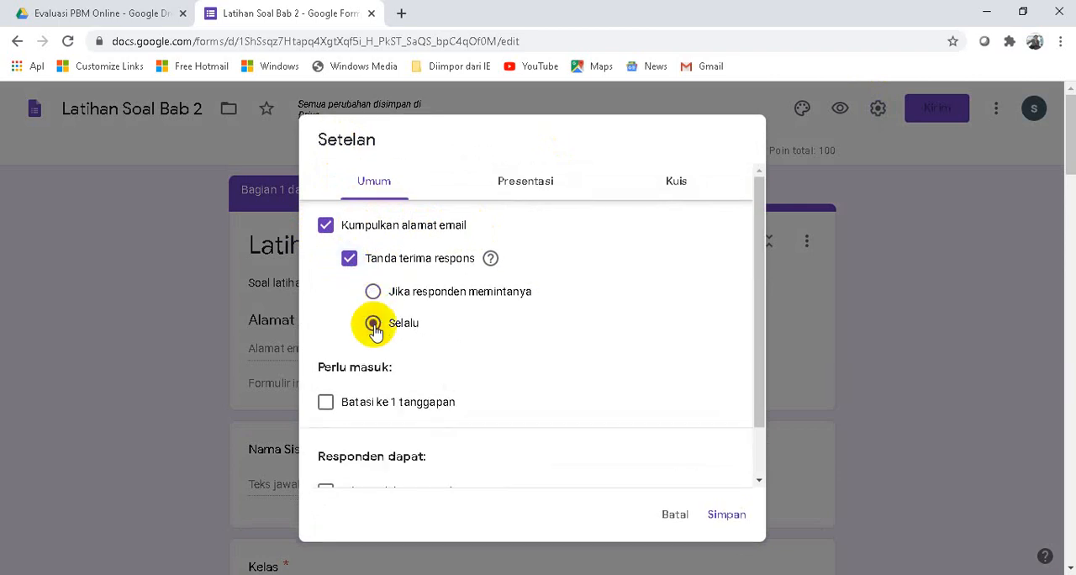
pyautogui.click(326, 225)
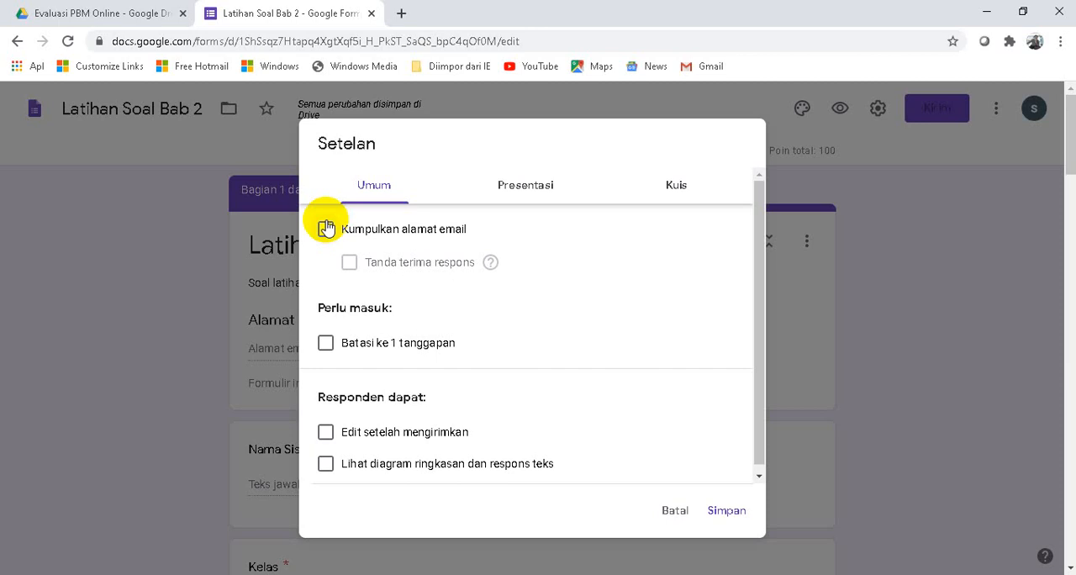
# - Try limiting respondents to one response in the general settings, and clear that limit again
pyautogui.click(326, 344)
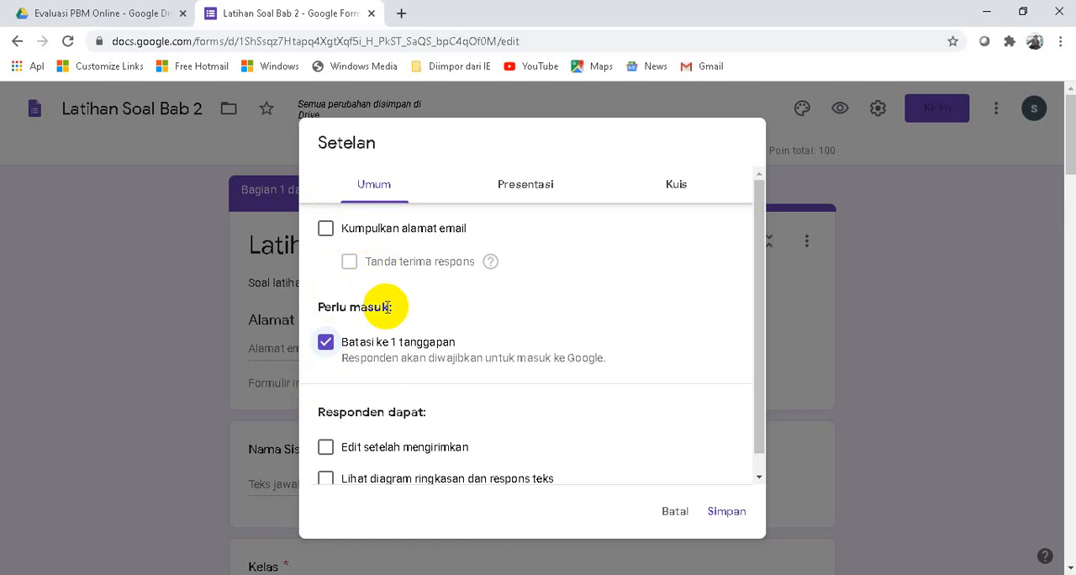
pyautogui.click(325, 344)
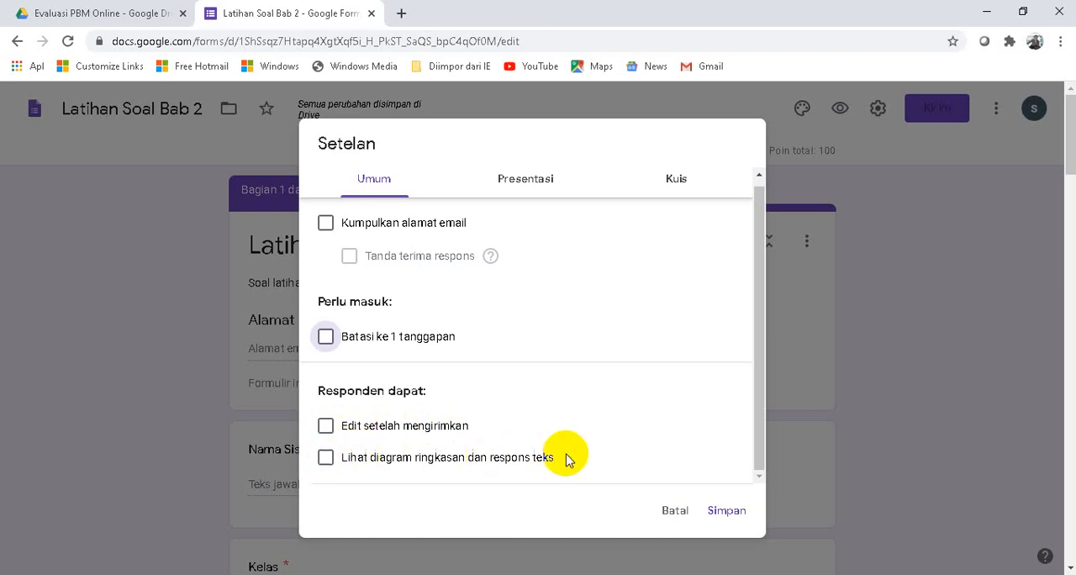
pyautogui.scroll(1, 448, 304)
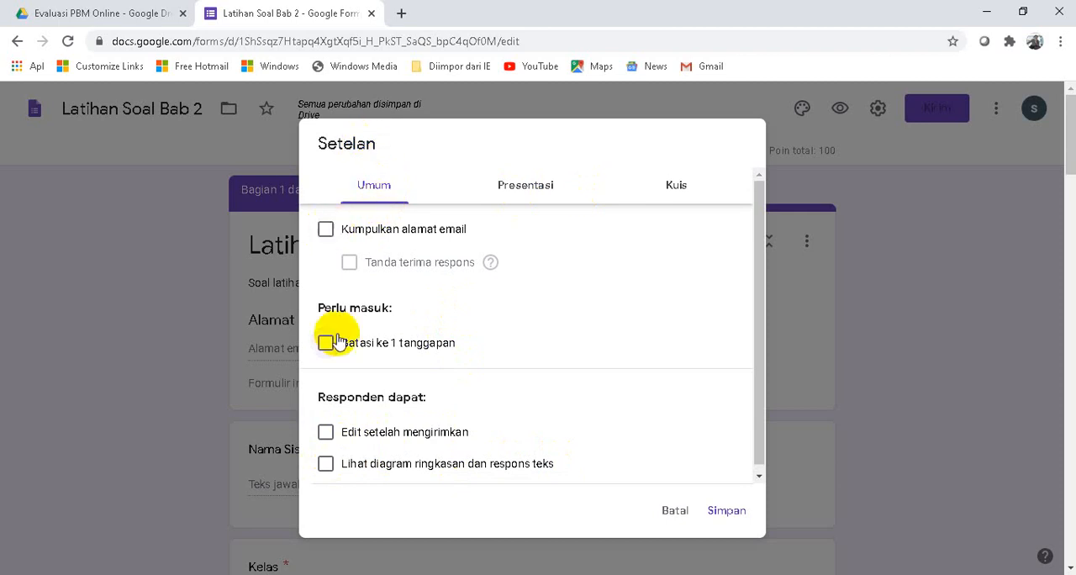
pyautogui.scroll(-1, 377, 377)
pyautogui.scroll(1, 379, 375)
# - Review the form's presentation and quiz settings, and save the settings
pyautogui.click(537, 181)
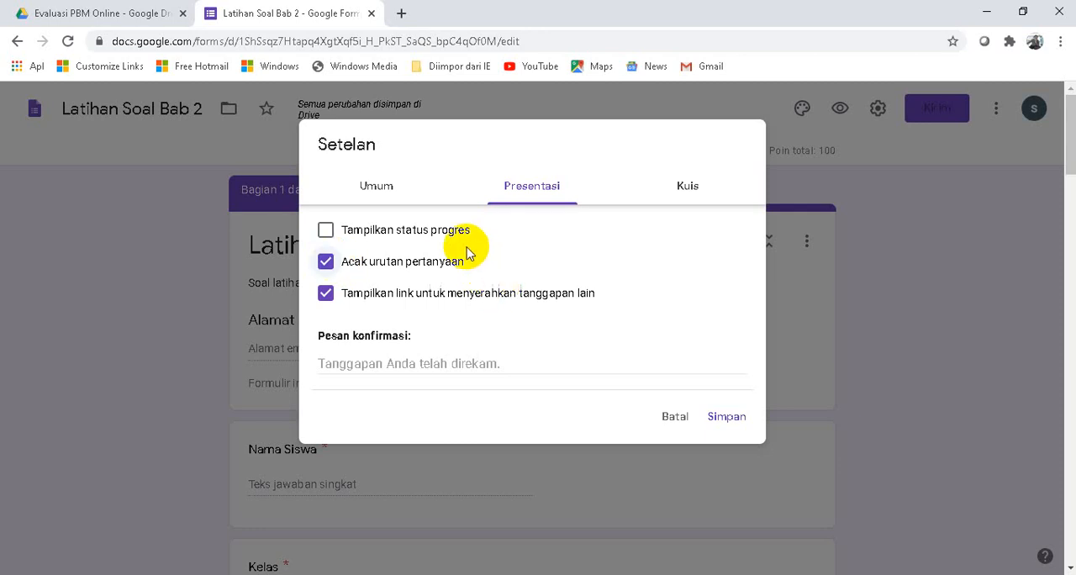
pyautogui.click(690, 187)
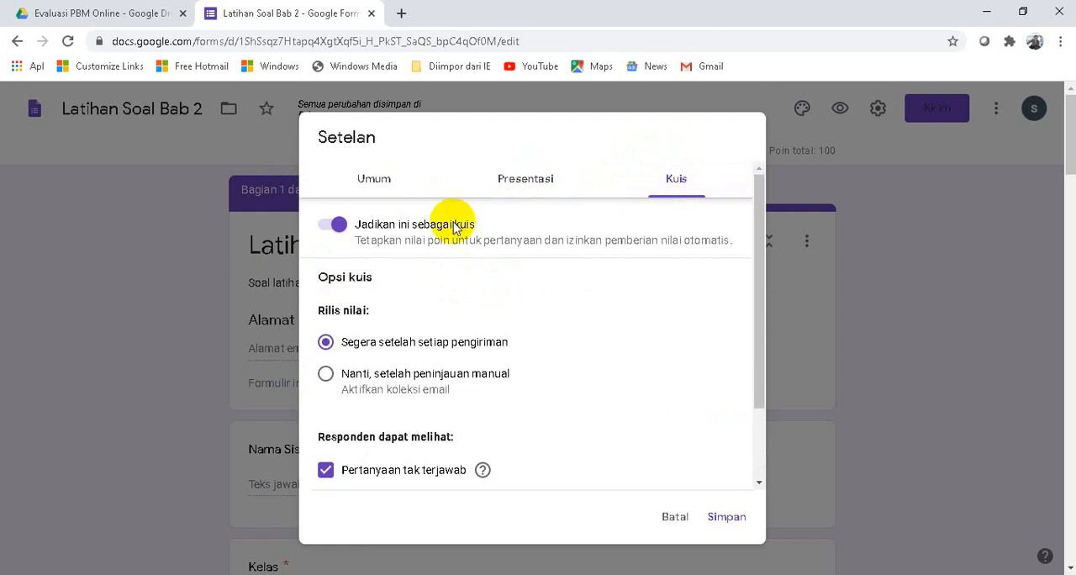
pyautogui.scroll(-2, 473, 355)
pyautogui.scroll(2, 473, 355)
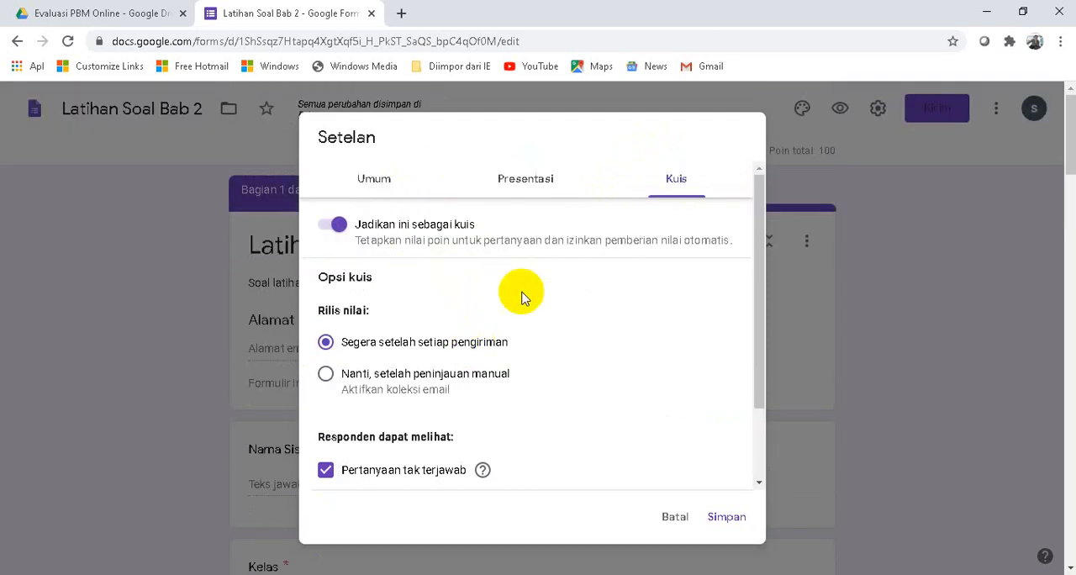
pyautogui.scroll(-3, 522, 293)
pyautogui.click(724, 518)
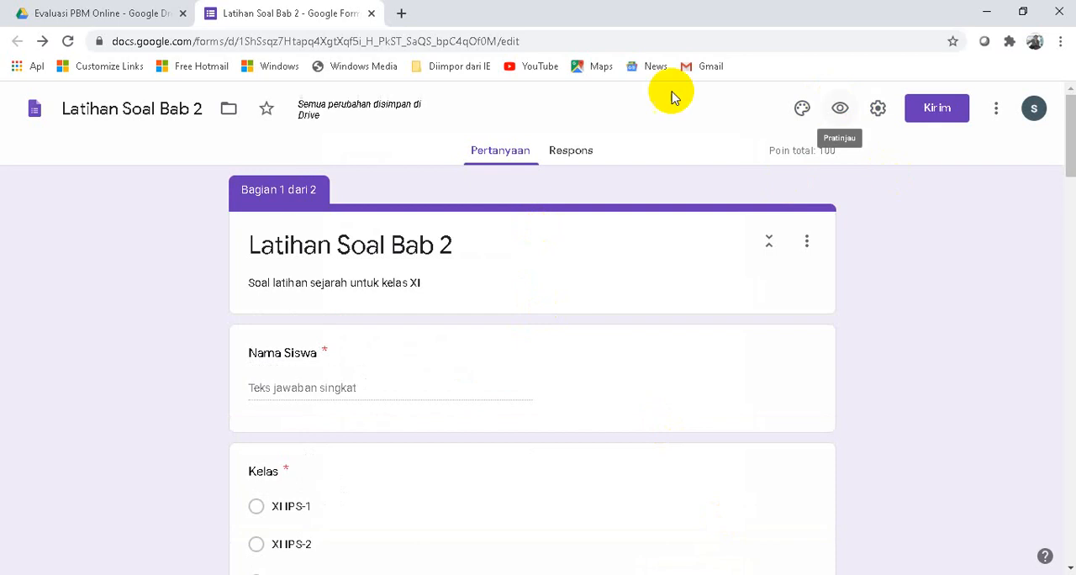
# - Preview the form as a respondent and look over the class, student name and attendance number fields
pyautogui.click(840, 110)
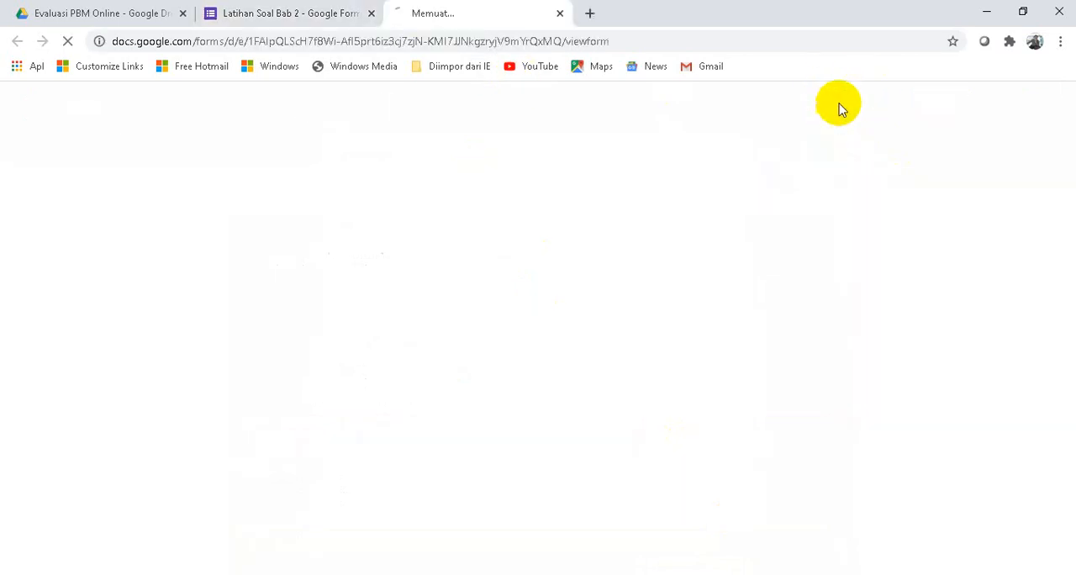
pyautogui.scroll(-3, 425, 217)
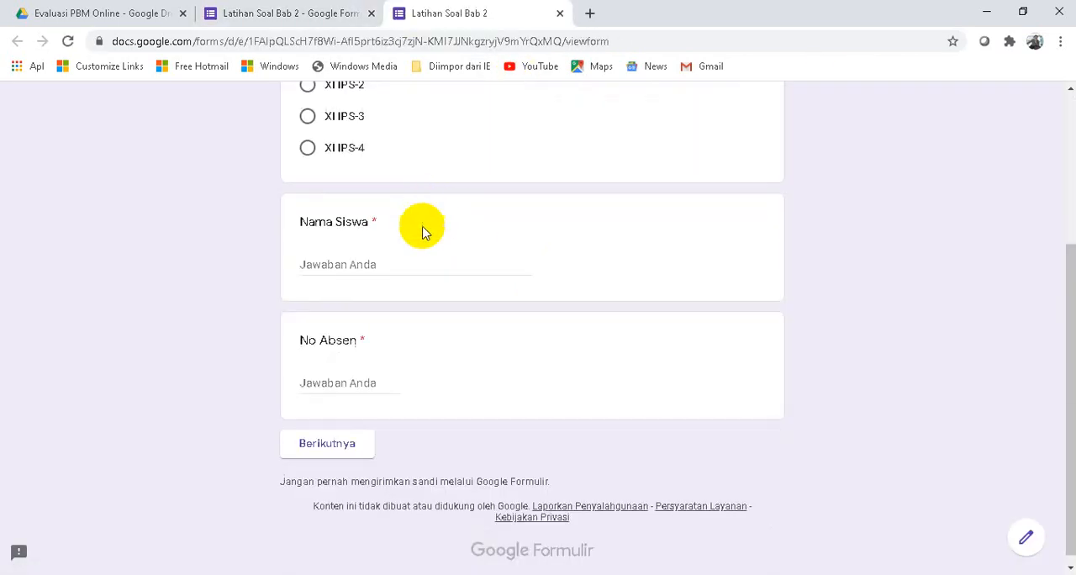
pyautogui.scroll(3, 423, 229)
pyautogui.scroll(-3, 398, 255)
pyautogui.scroll(3, 415, 309)
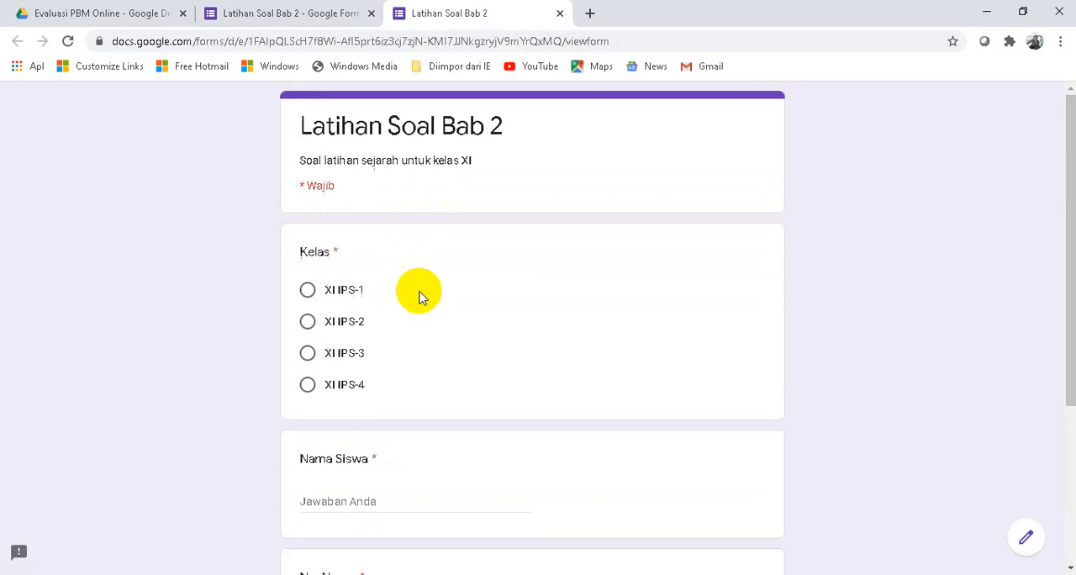
pyautogui.scroll(-2, 324, 252)
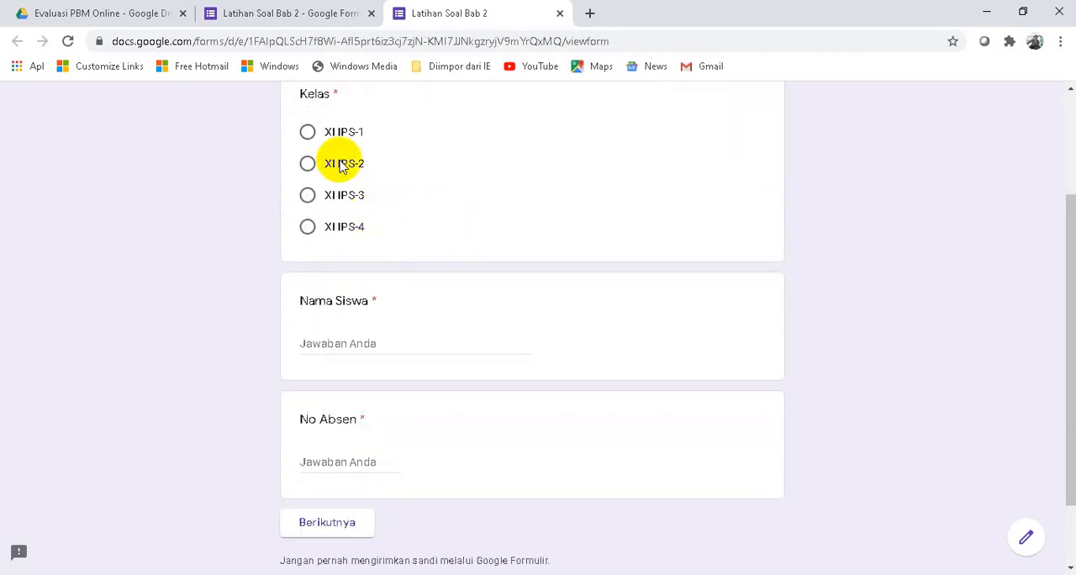
# - Choose class XI IPS-2, enter the student's name and attendance number 32, and continue to the question section
pyautogui.click(309, 165)
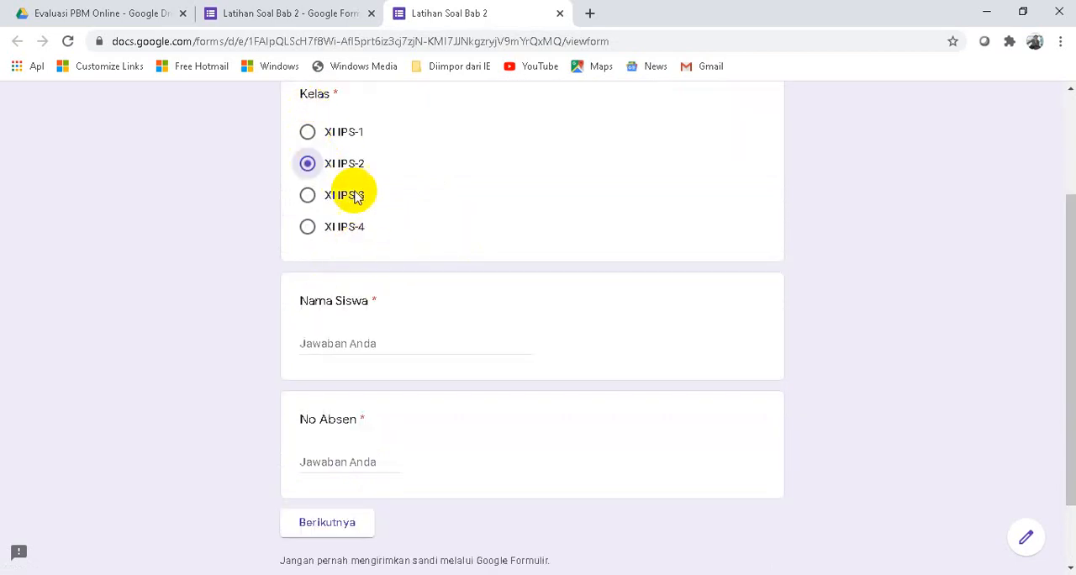
pyautogui.click(345, 343)
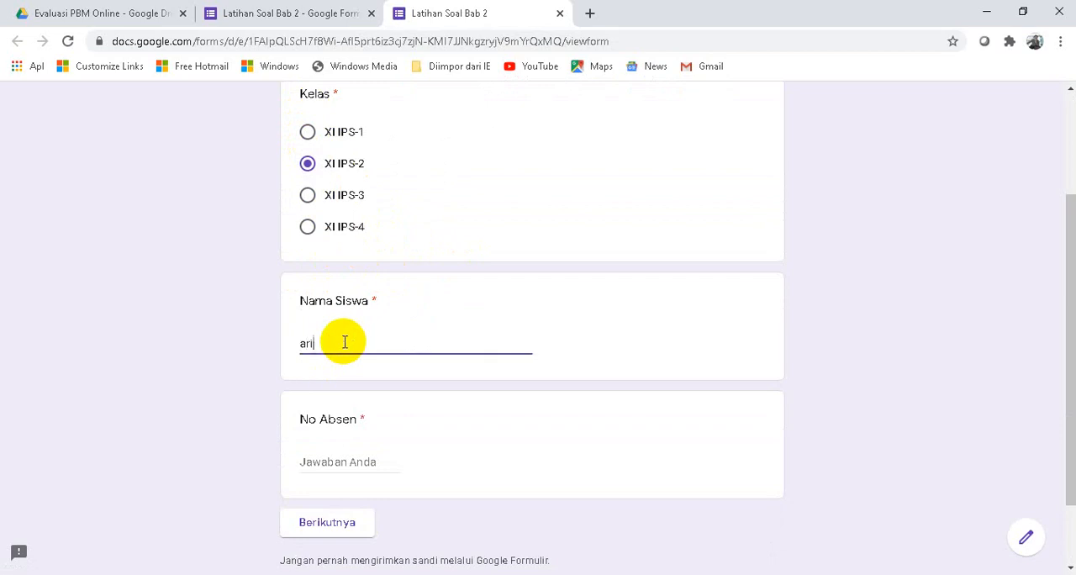
pyautogui.scroll(-2, 345, 354)
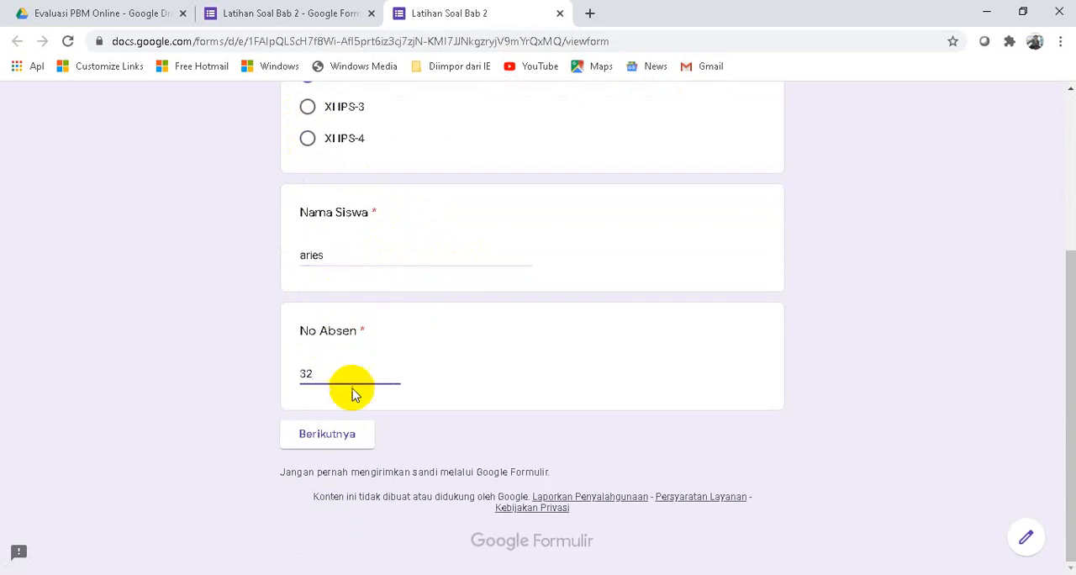
pyautogui.click(327, 439)
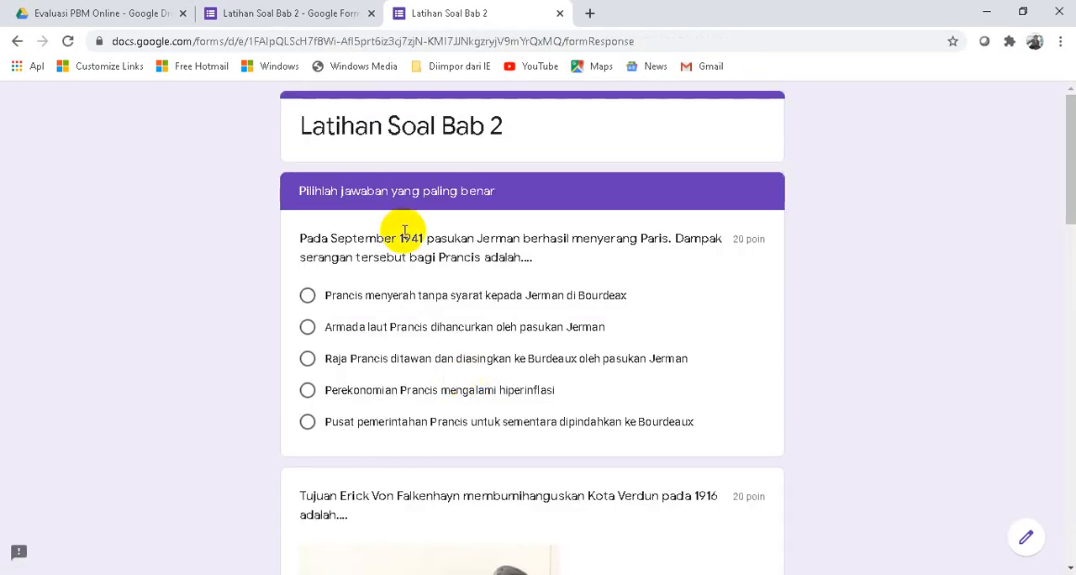
# - Look over the multiple-choice questions, their answer options, points and picture in the preview
pyautogui.scroll(-1, 387, 248)
pyautogui.scroll(-20, 459, 315)
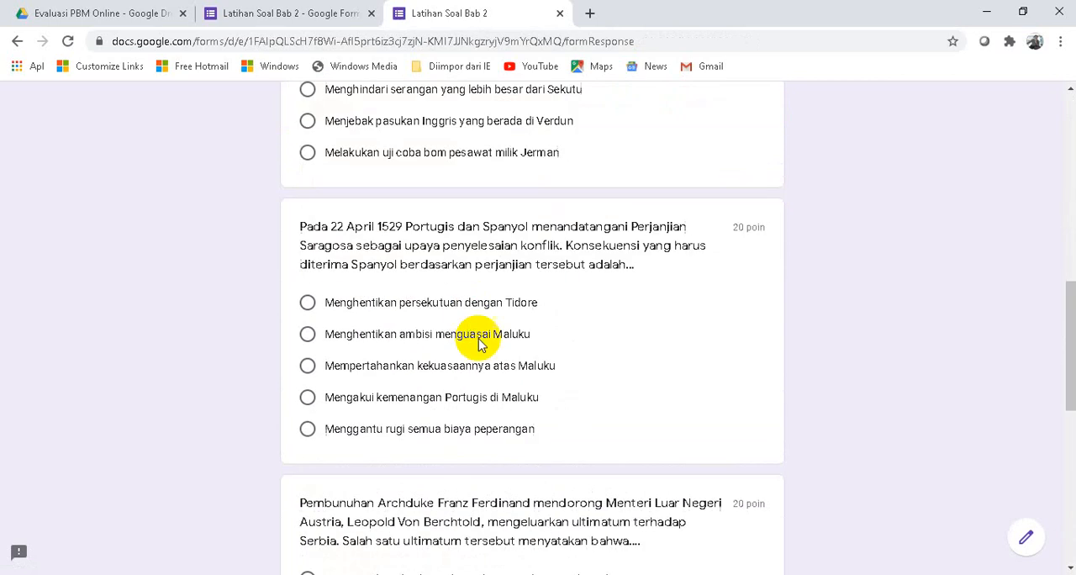
pyautogui.scroll(20, 412, 286)
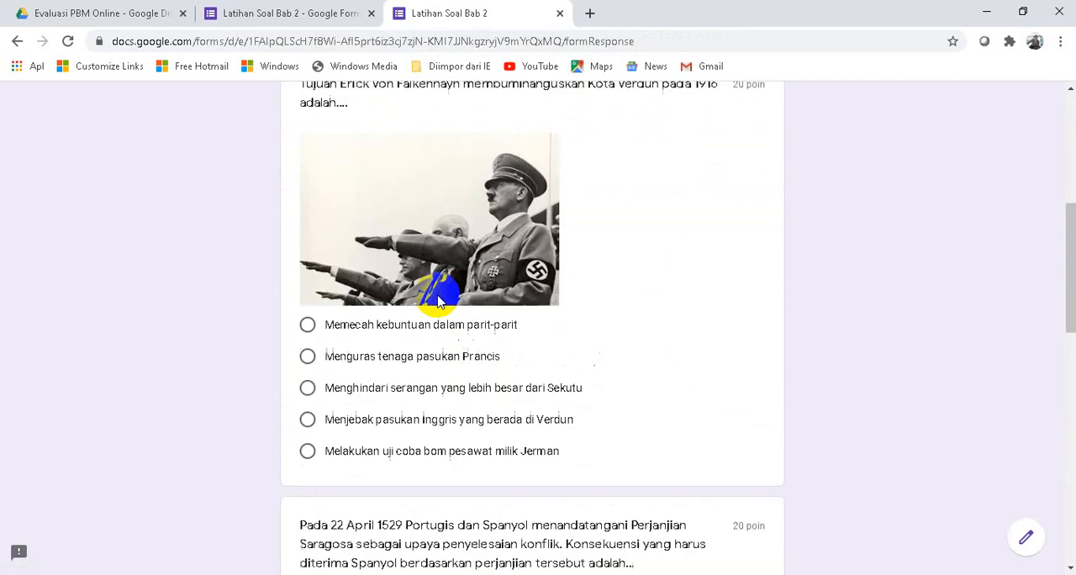
pyautogui.scroll(-20, 433, 413)
pyautogui.scroll(20, 421, 336)
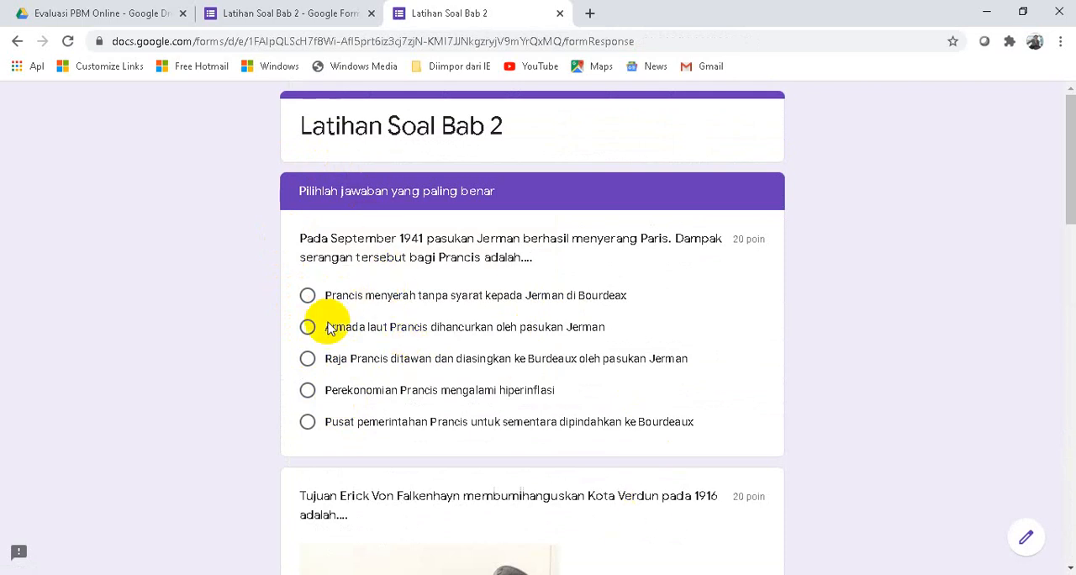
# - Answer the first three questions with "Raja Prancis ditawan", "Menghindari serangan yang lebih besar dari Sekutu" and "Mengakui kemenangan Portugis di Maluku"
pyautogui.click(306, 359)
pyautogui.scroll(-3, 420, 328)
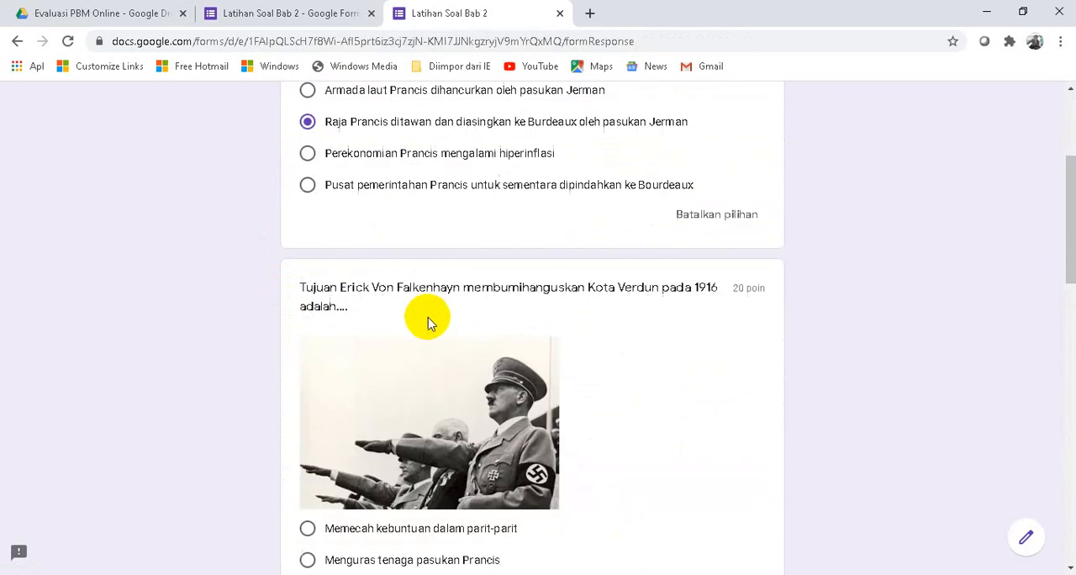
pyautogui.scroll(-3, 387, 294)
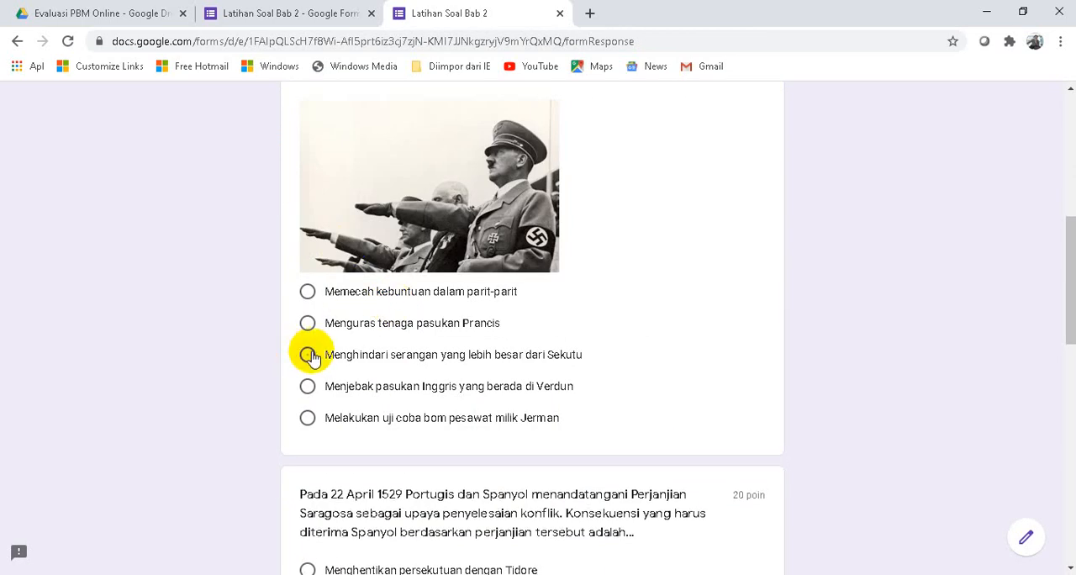
pyautogui.scroll(-5, 378, 345)
pyautogui.click(308, 293)
# - Answer the Franz Ferdinand question with "Pemerintah Serbia harus membayar utang luar negeri Austria" and the first Indonesian president question with "Sukarno"
pyautogui.scroll(-3, 420, 333)
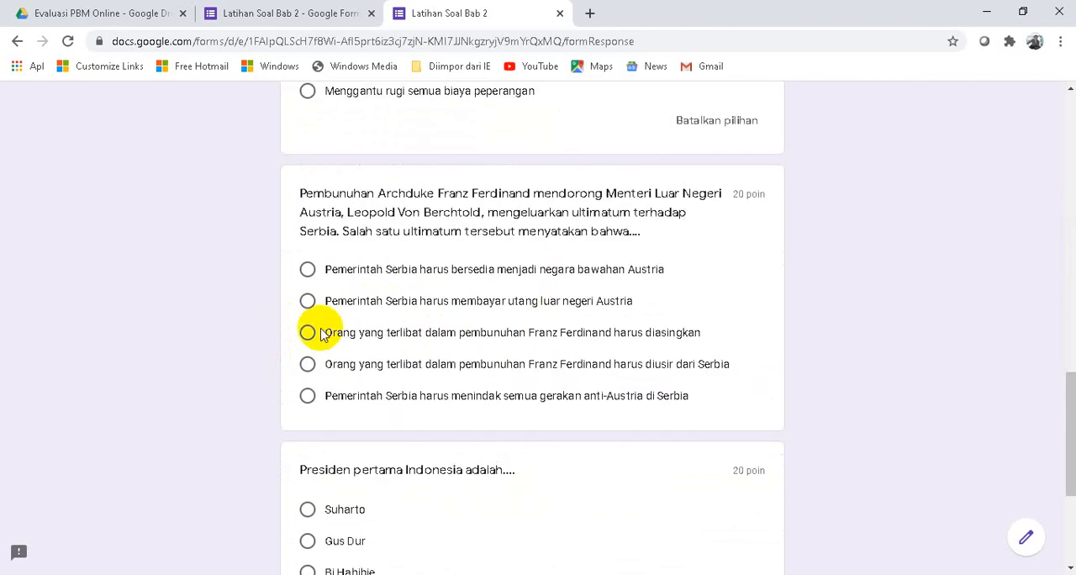
pyautogui.click(308, 300)
pyautogui.scroll(-3, 370, 349)
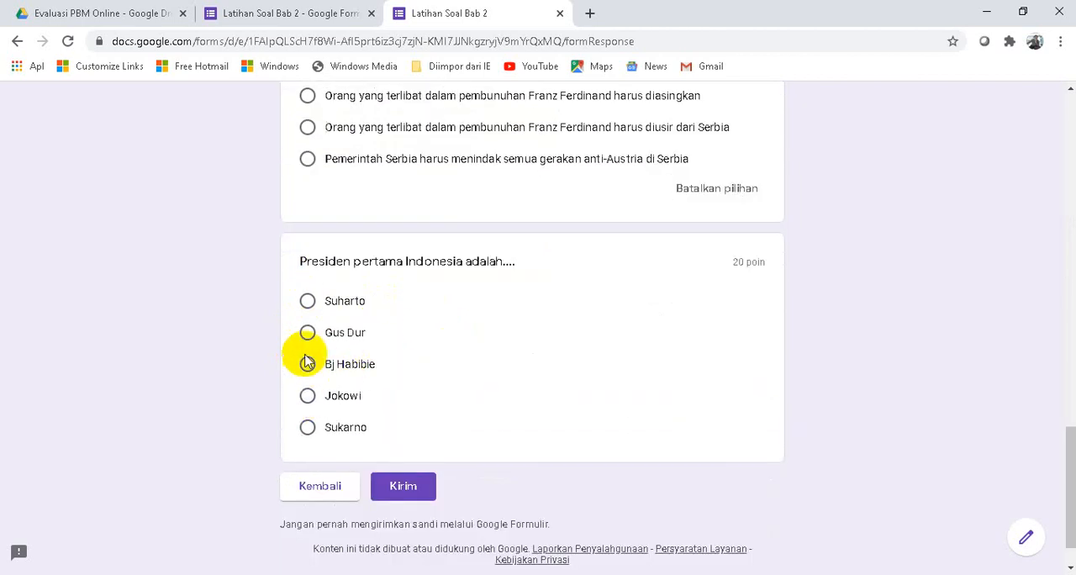
pyautogui.click(308, 427)
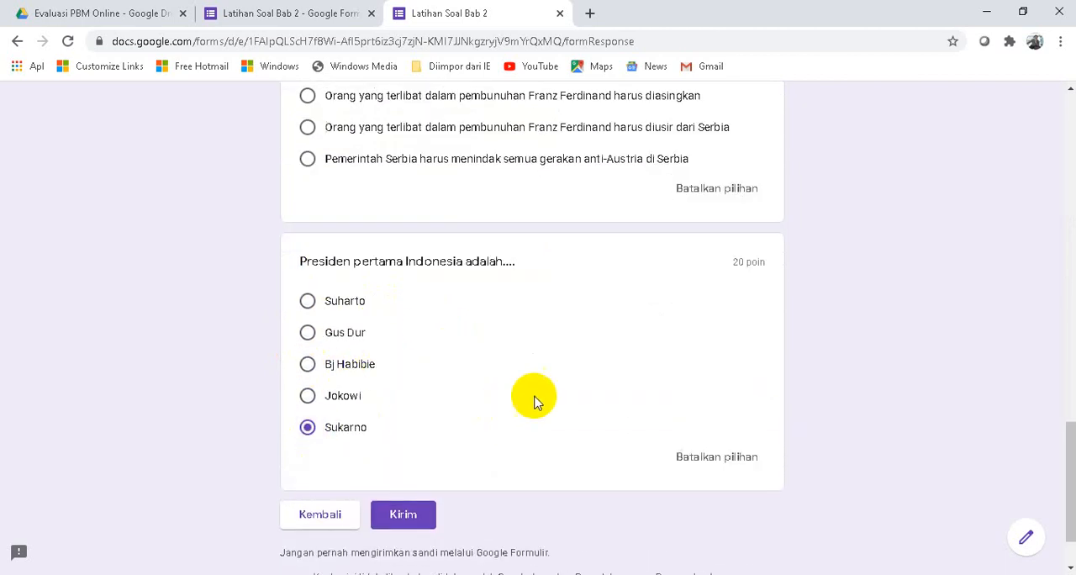
# - Check the selected answers from the first question to the last and submit the test response
pyautogui.scroll(-2, 555, 341)
pyautogui.scroll(15, 556, 340)
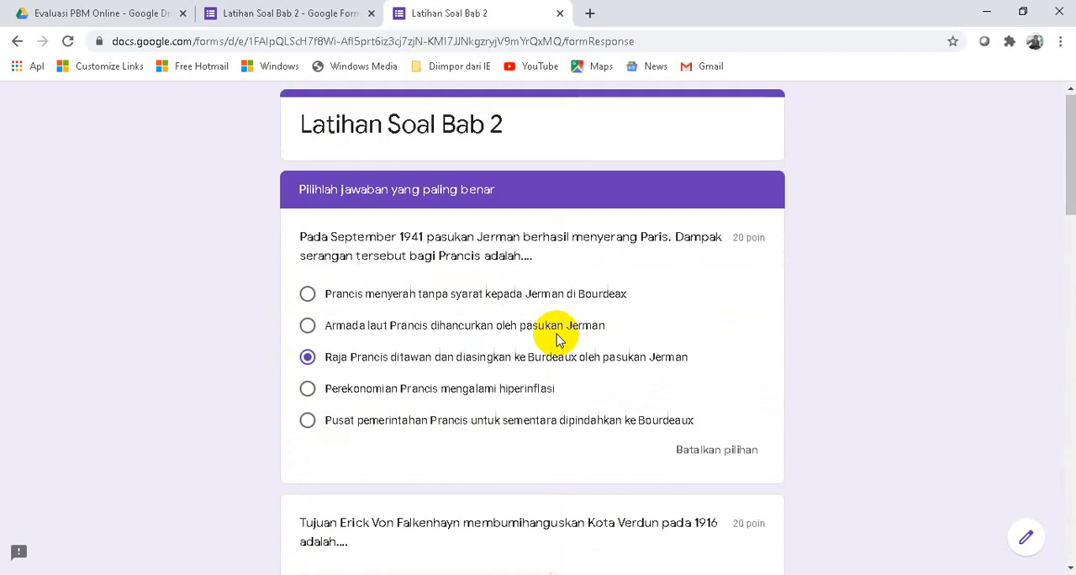
pyautogui.scroll(-15, 557, 353)
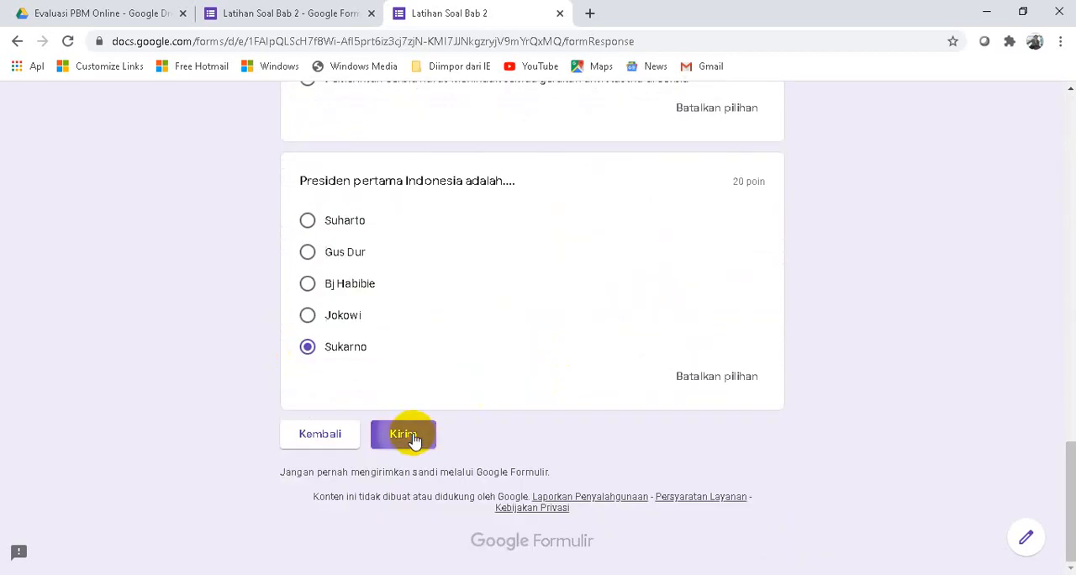
pyautogui.click(412, 436)
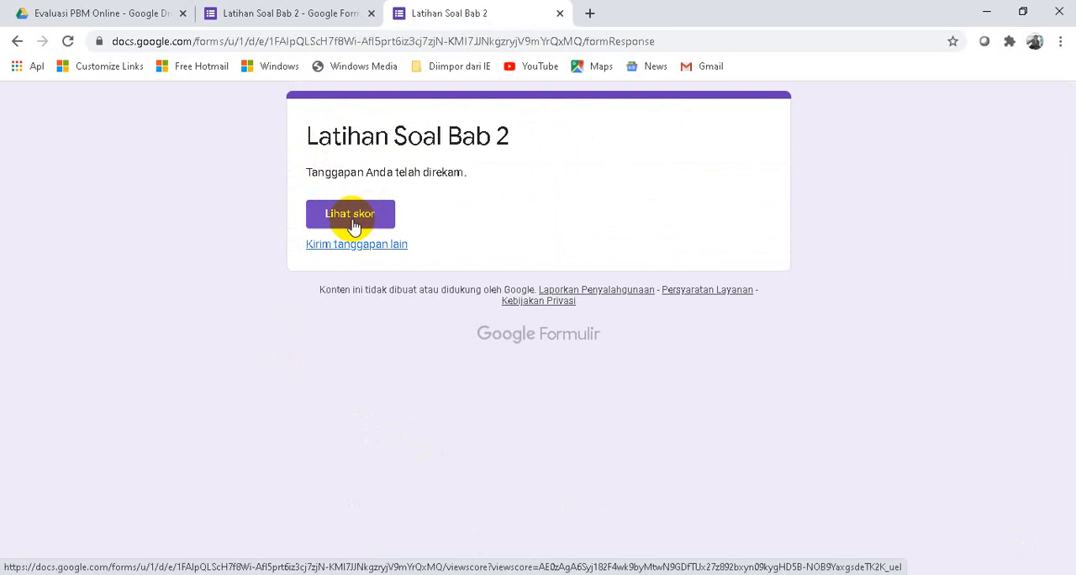
# - View the response's score, examine the grading of each answer, and close the score and response pages
pyautogui.click(353, 227)
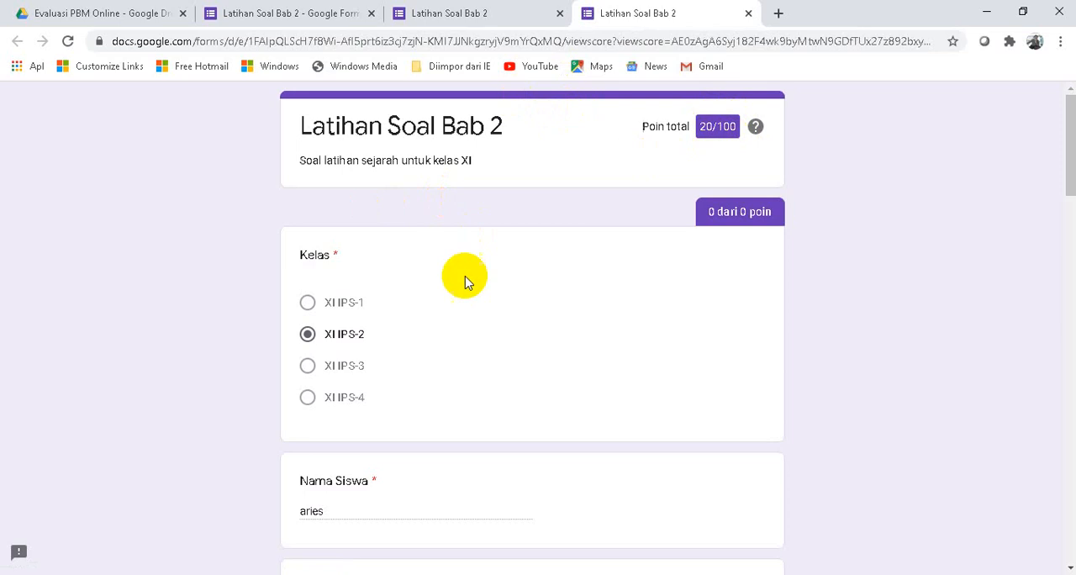
pyautogui.scroll(-10, 373, 322)
pyautogui.scroll(4, 375, 326)
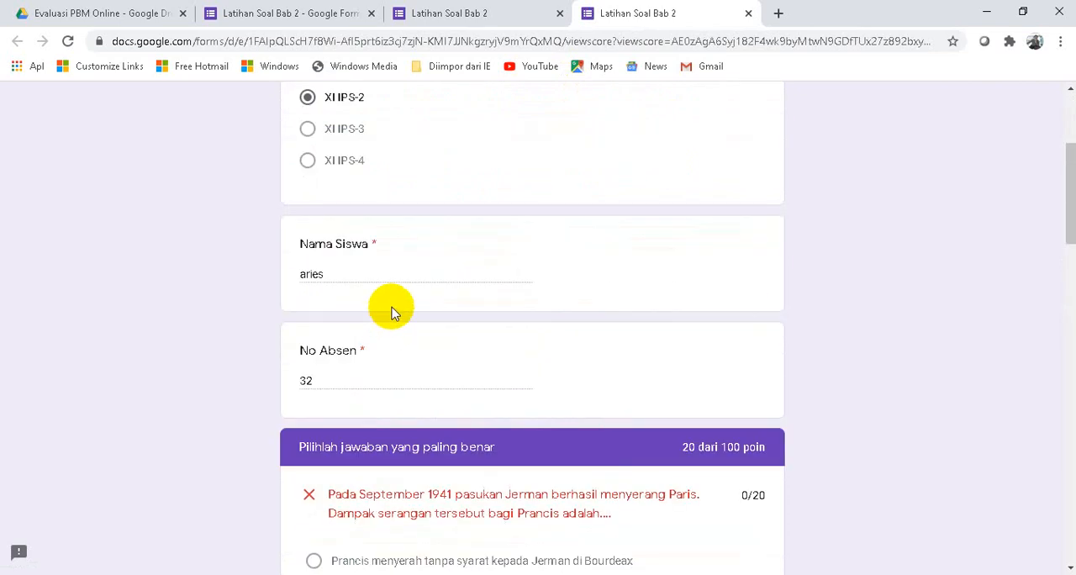
pyautogui.scroll(-12, 391, 308)
pyautogui.scroll(-5, 429, 294)
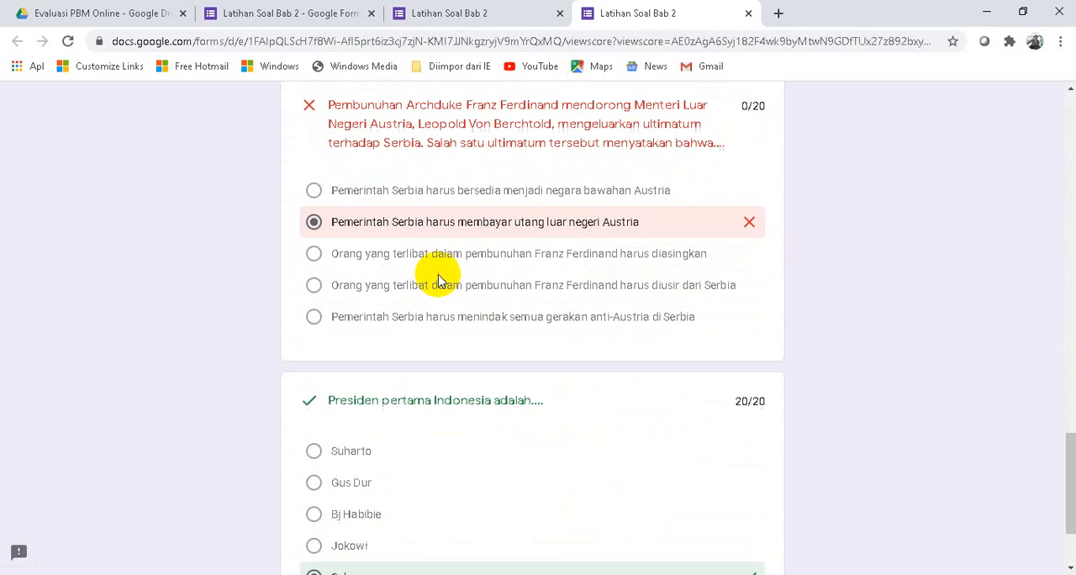
pyautogui.scroll(1, 681, 311)
pyautogui.scroll(20, 681, 311)
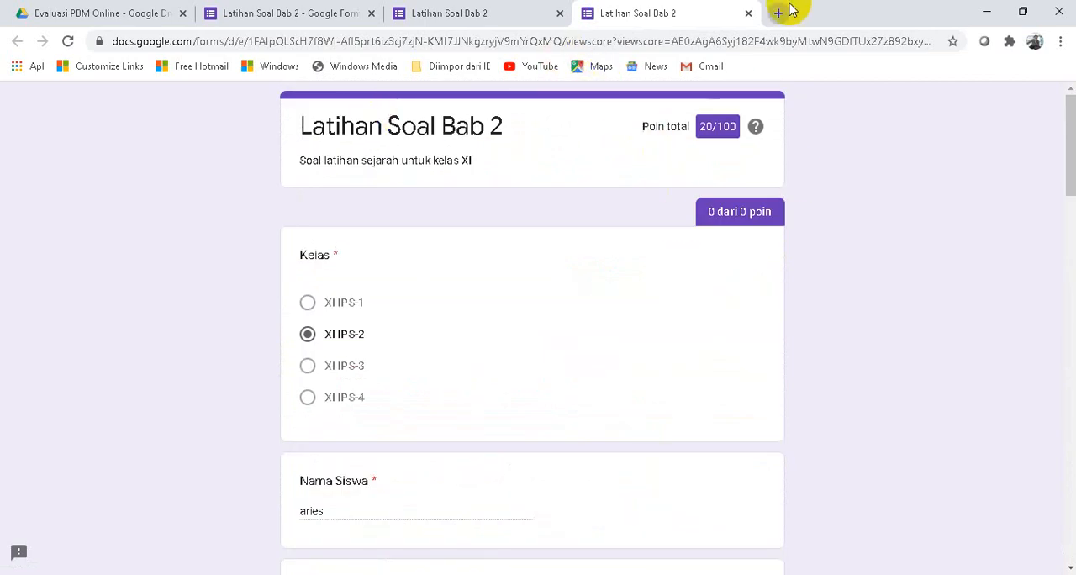
pyautogui.click(749, 16)
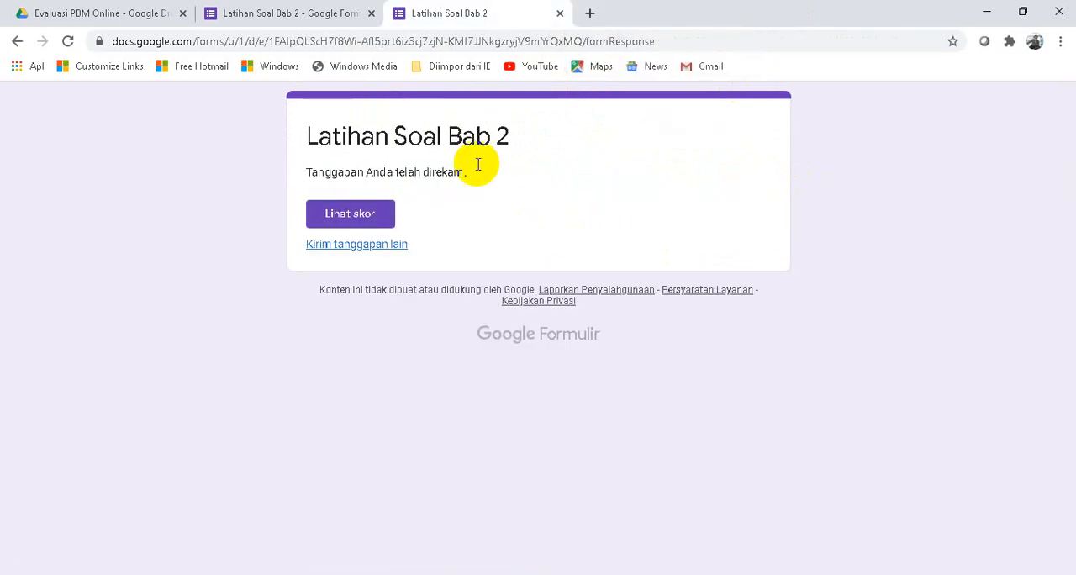
pyautogui.click(559, 13)
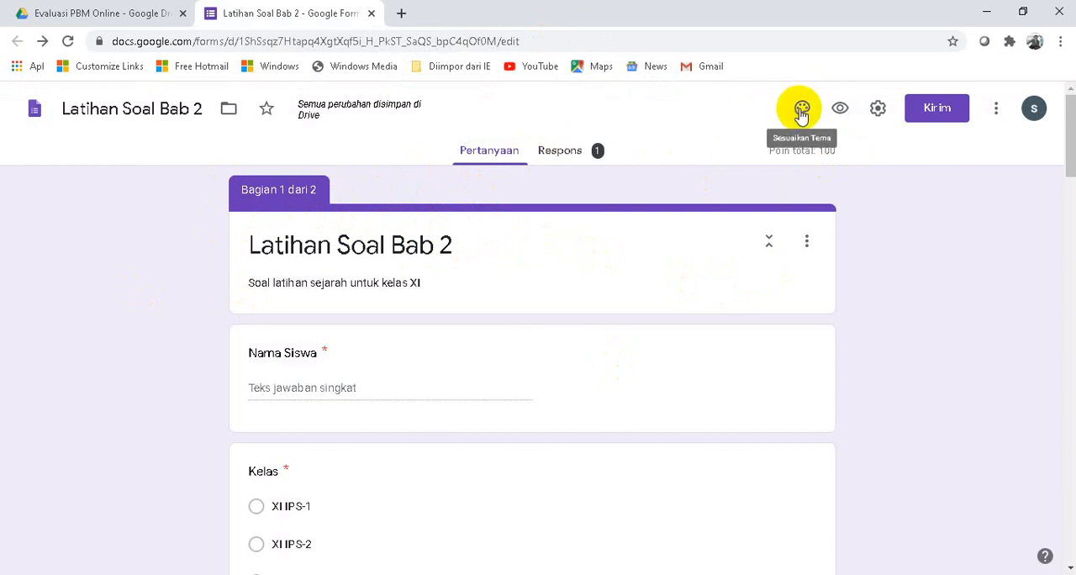
# - Open the form's responses, dismiss the feature hint, and review the summary's score statistics, point distribution and answer charts
pyautogui.click(567, 158)
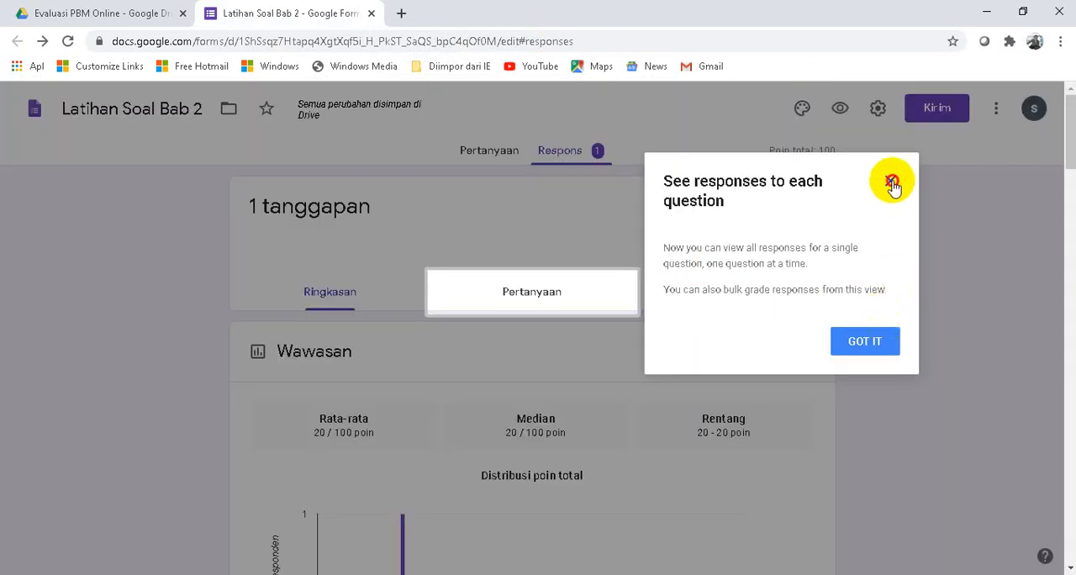
pyautogui.click(891, 181)
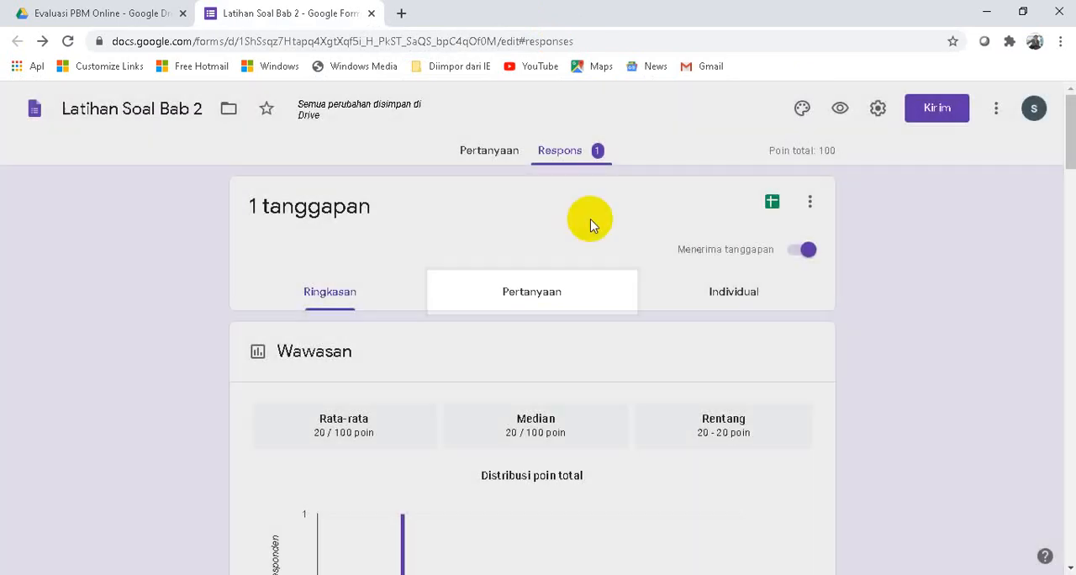
pyautogui.scroll(-2, 555, 250)
pyautogui.scroll(-8, 466, 271)
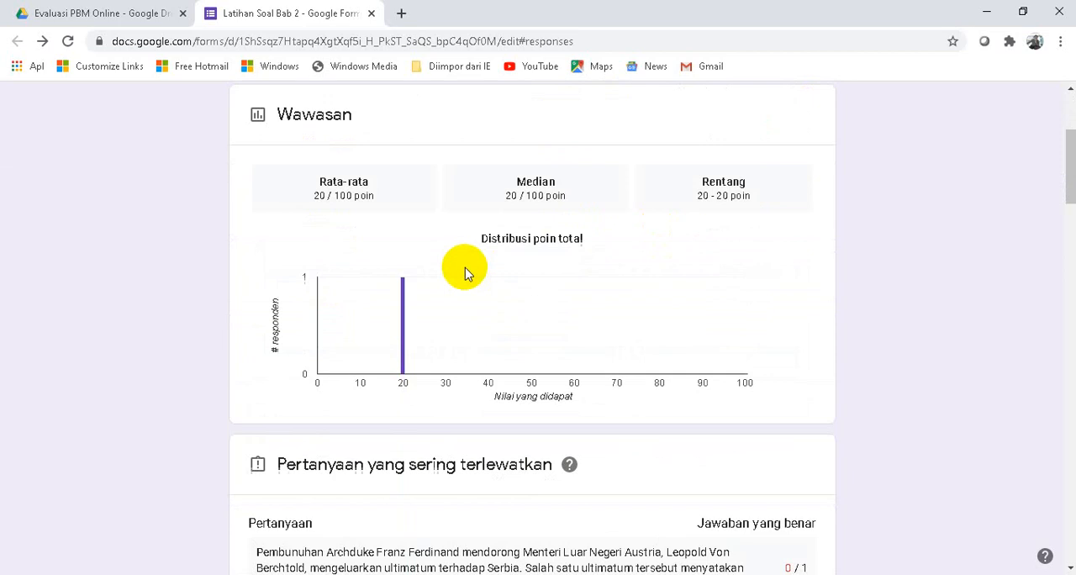
pyautogui.scroll(6, 479, 267)
pyautogui.scroll(4, 481, 264)
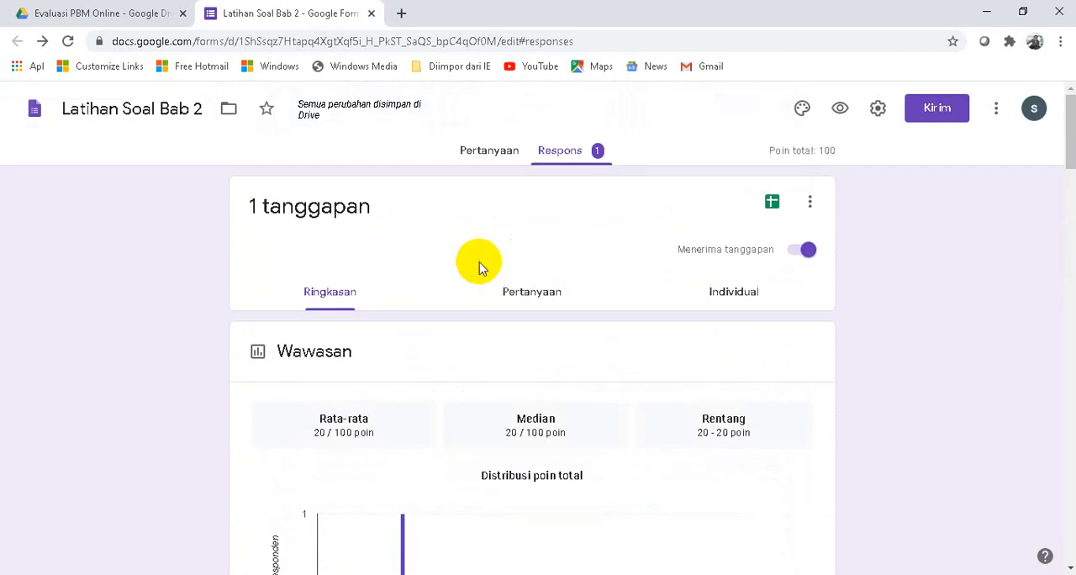
pyautogui.scroll(-20, 481, 268)
pyautogui.scroll(-5, 481, 274)
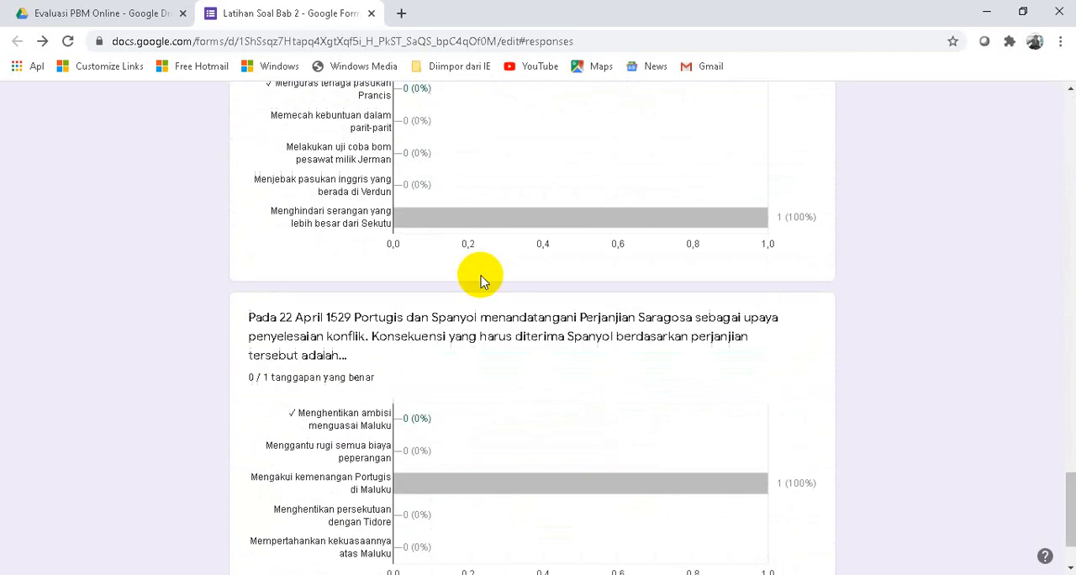
pyautogui.scroll(15, 493, 270)
pyautogui.scroll(10, 504, 261)
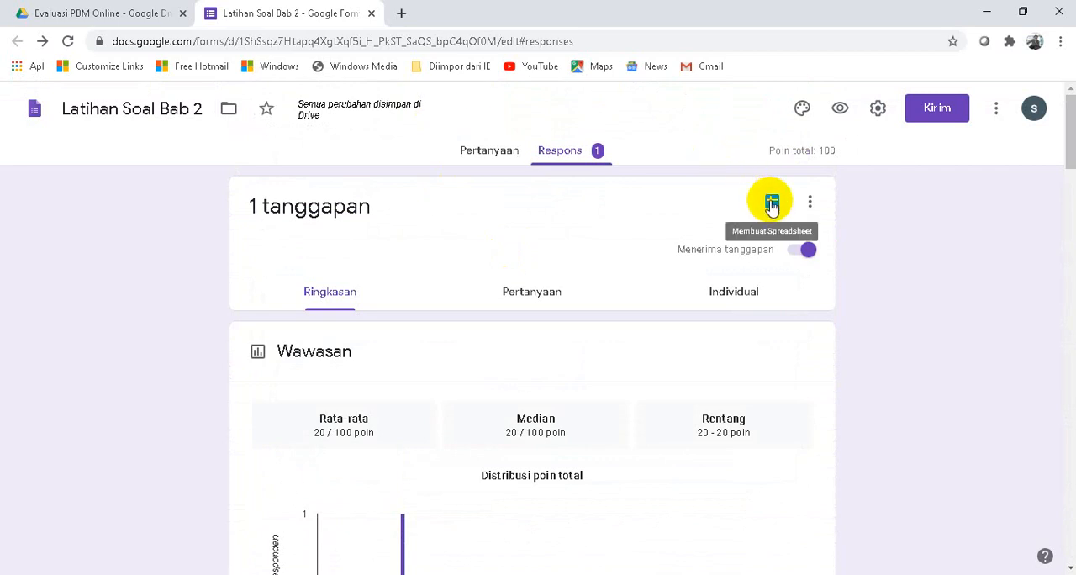
# - Create a new spreadsheet named Latihan Soal Bab 2 (Respons) as the destination for the form's responses
pyautogui.click(772, 205)
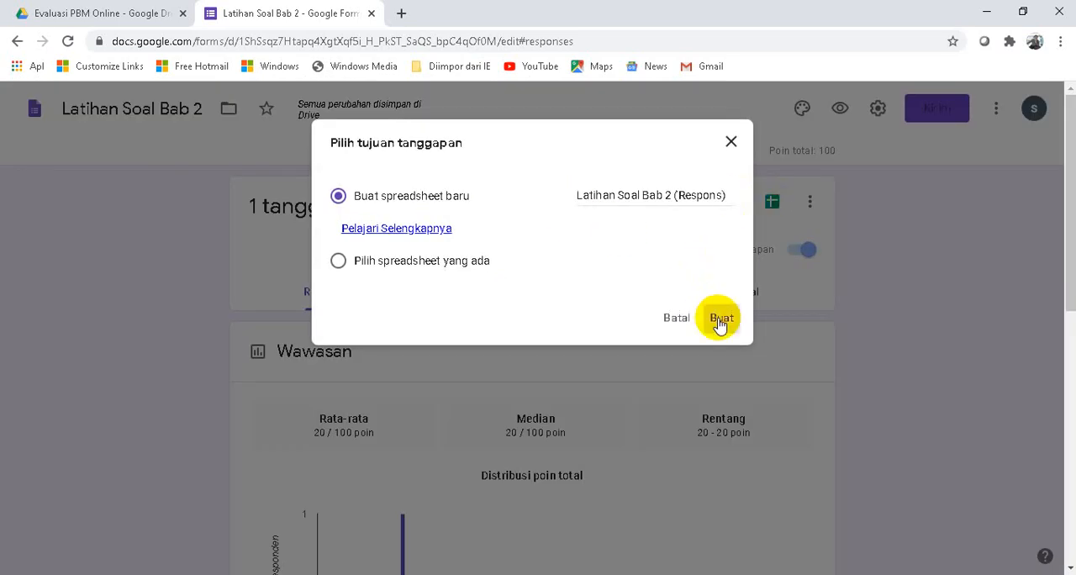
pyautogui.click(721, 320)
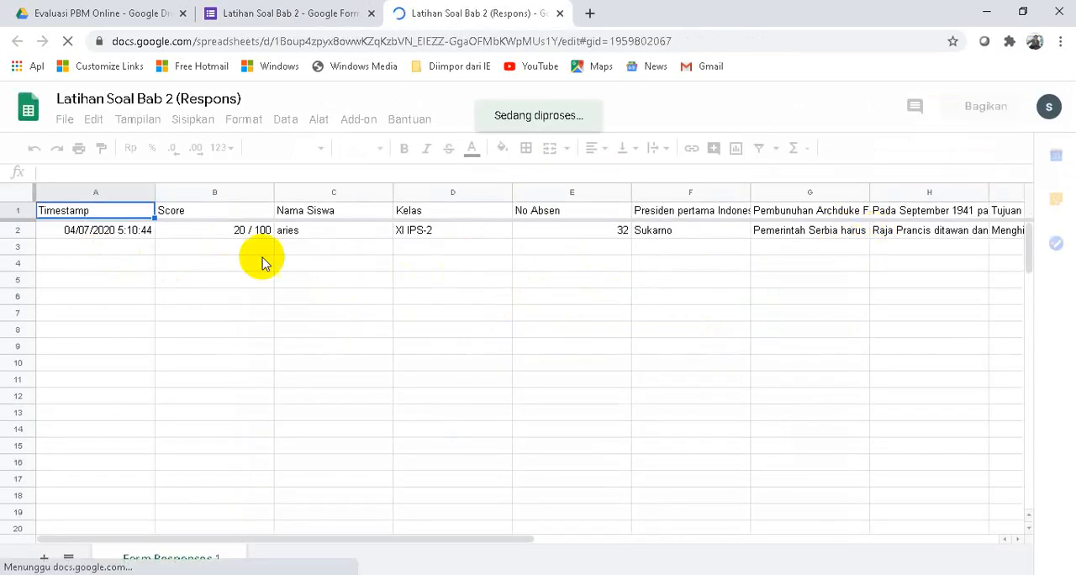
# - Examine the score, student name, class and attendance number columns in the response spreadsheet
pyautogui.moveTo(212, 212); pyautogui.dragTo(345, 226)
pyautogui.click(261, 263)
pyautogui.click(336, 215)
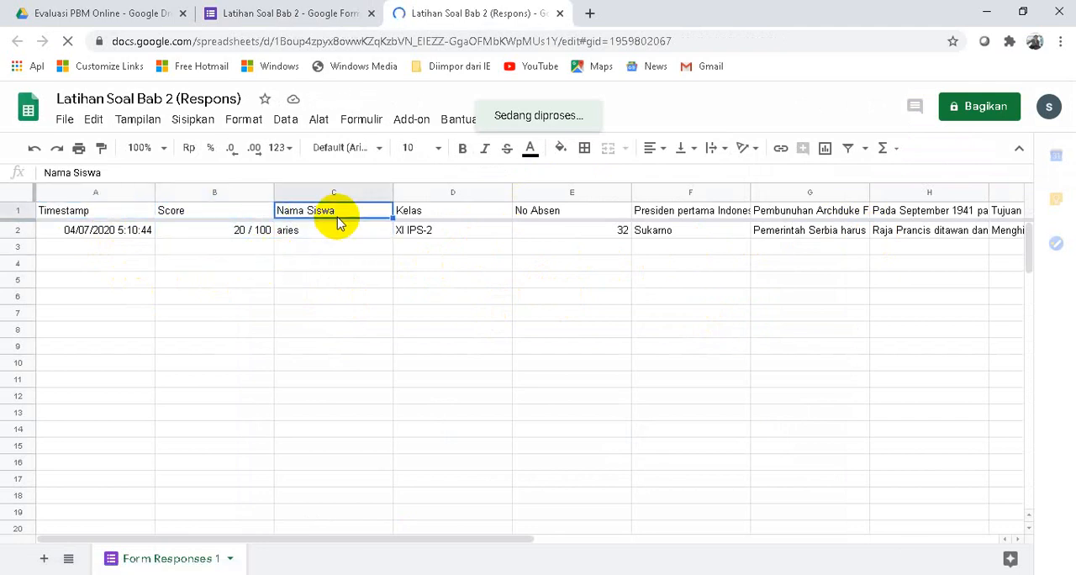
pyautogui.click(429, 230)
pyautogui.click(538, 232)
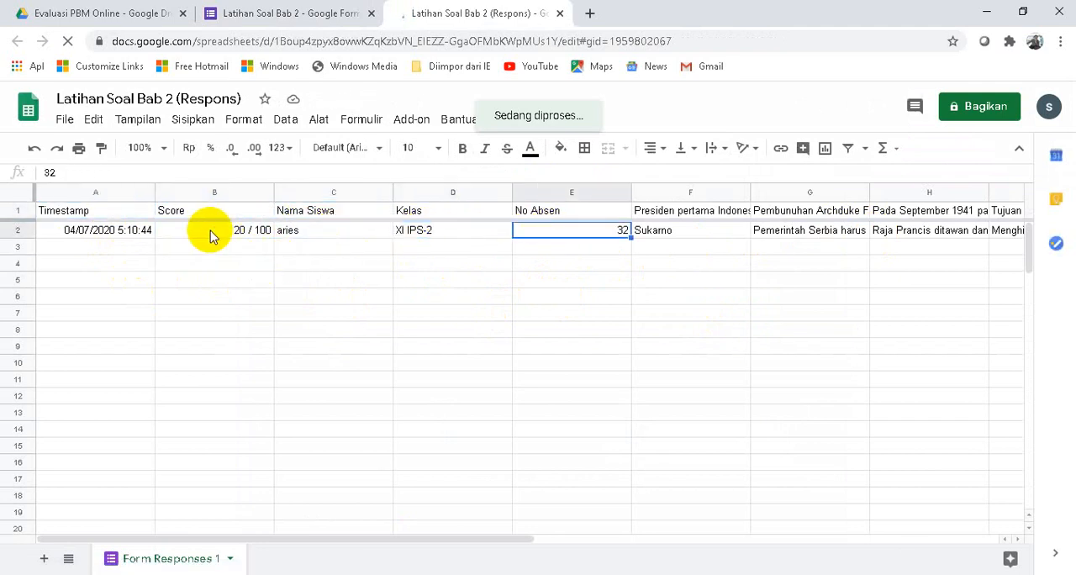
# - Check the Evaluasi PBM Online folder in Google Drive for the form and its response spreadsheet, looking at both open files
pyautogui.click(324, 224)
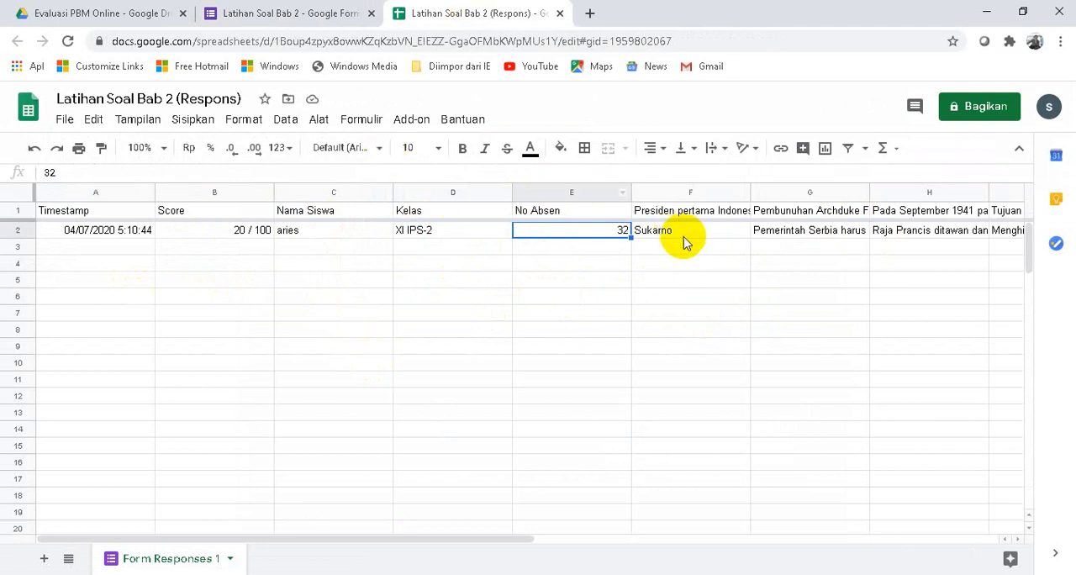
pyautogui.click(90, 17)
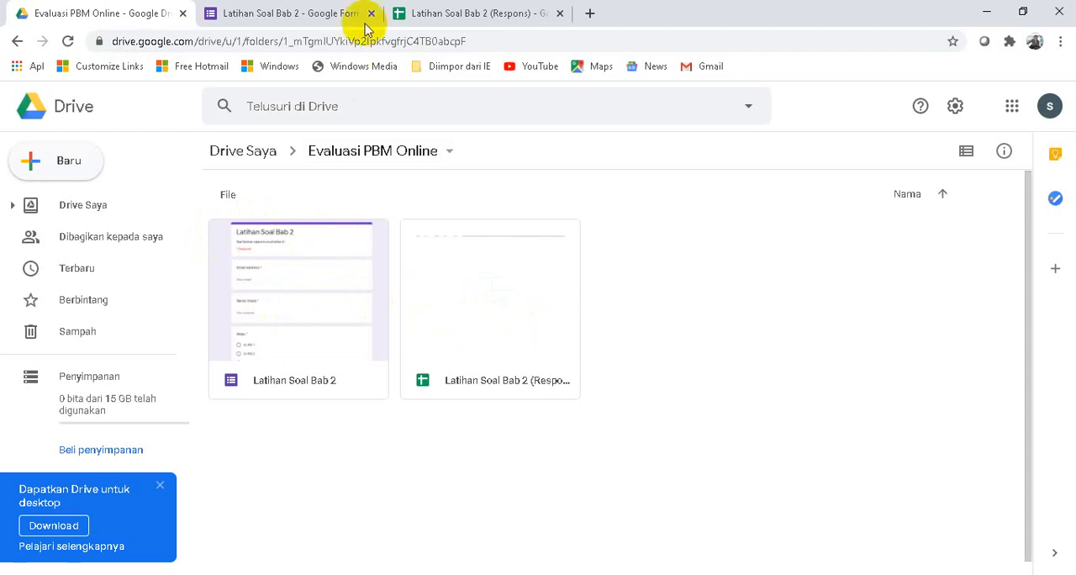
pyautogui.click(299, 18)
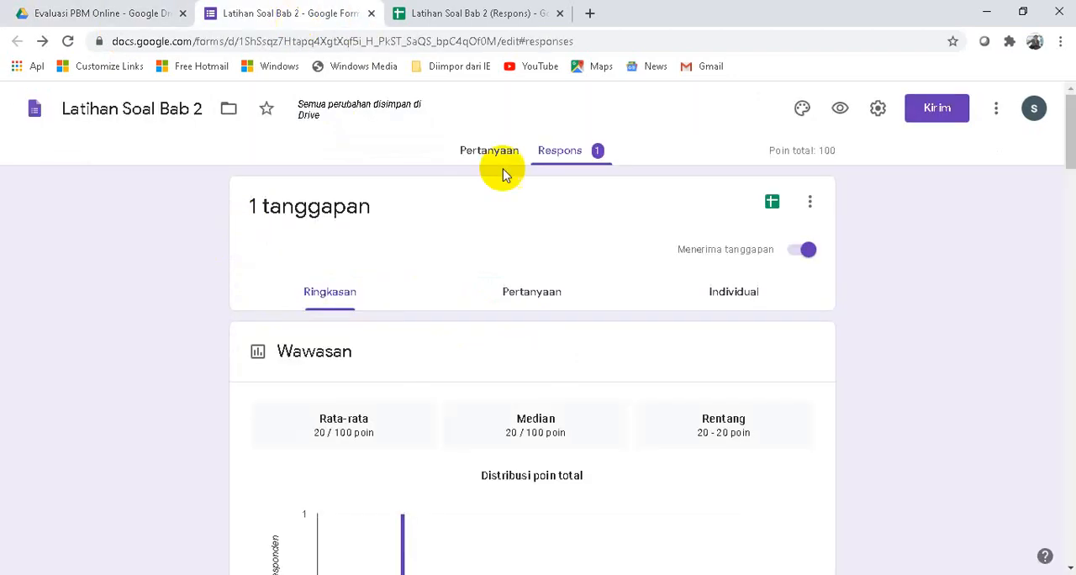
pyautogui.click(93, 14)
pyautogui.click(446, 18)
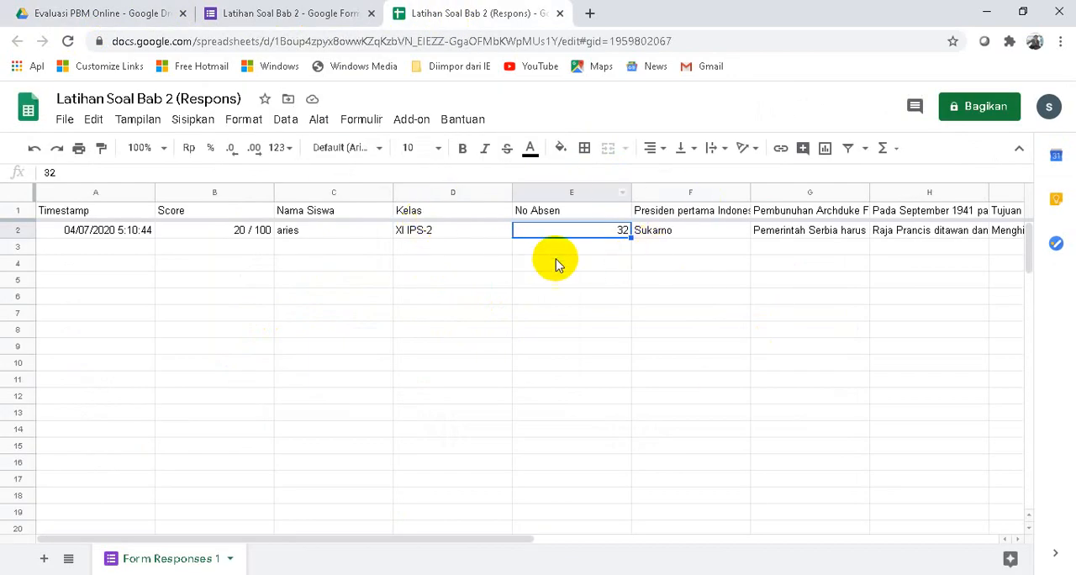
pyautogui.click(35, 11)
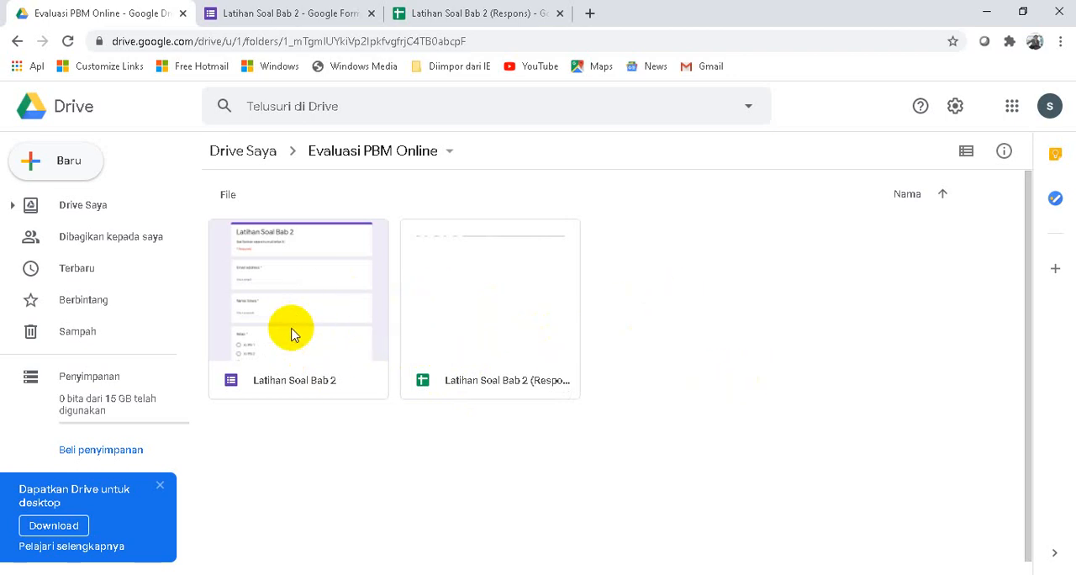
# - Return to the Latihan Soal Bab 2 form and review its response summary and the questions in its first section
pyautogui.click(301, 18)
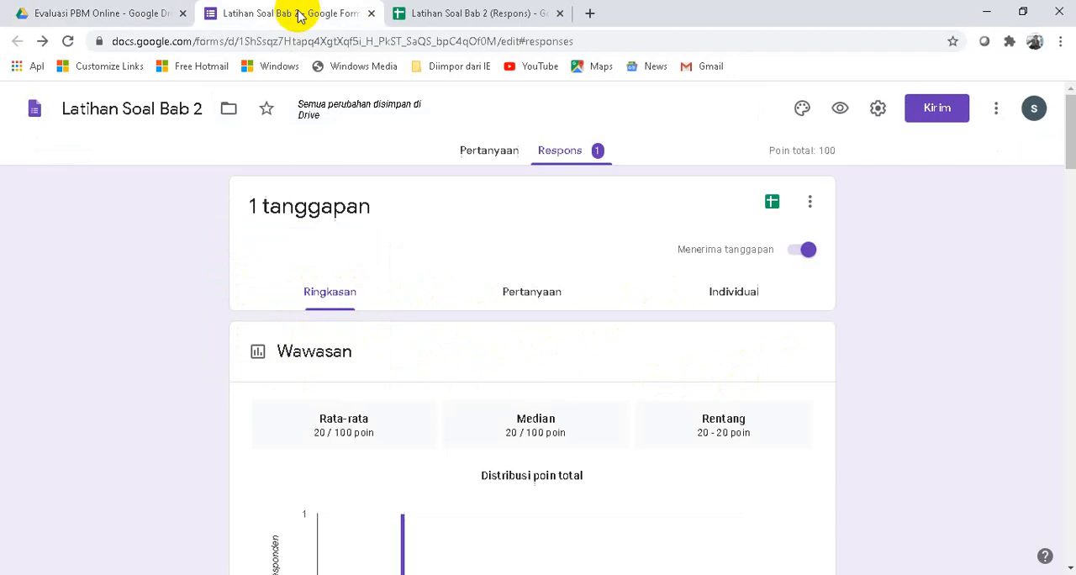
pyautogui.click(499, 152)
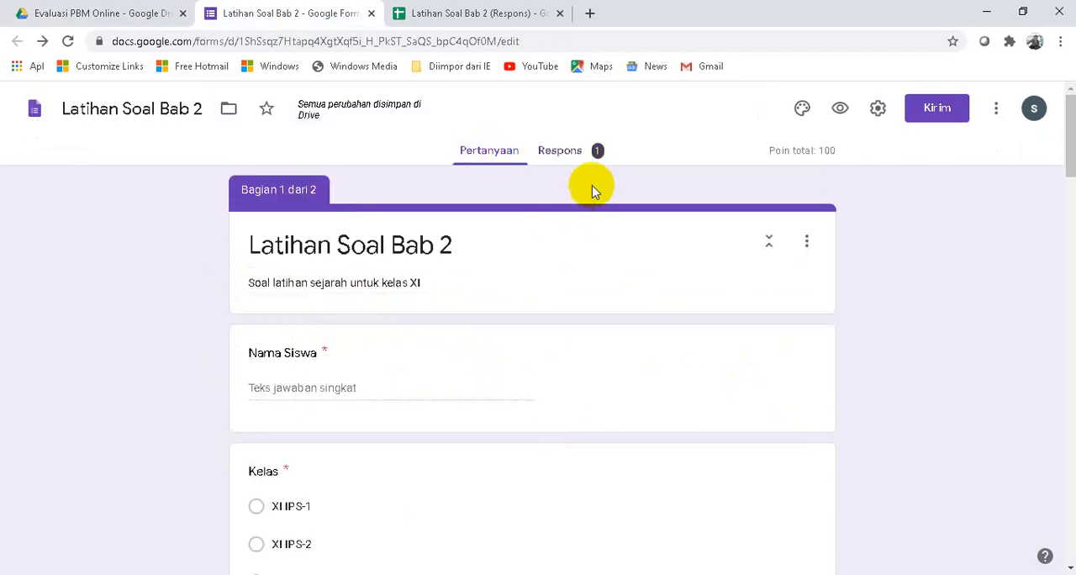
pyautogui.click(559, 153)
pyautogui.click(491, 153)
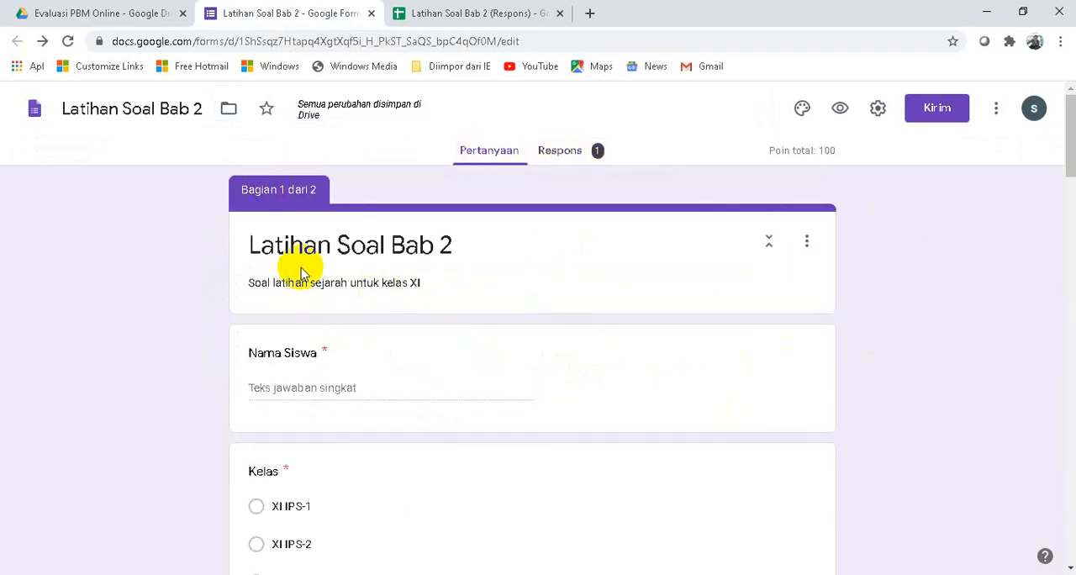
pyautogui.scroll(-5, 298, 282)
pyautogui.scroll(5, 300, 284)
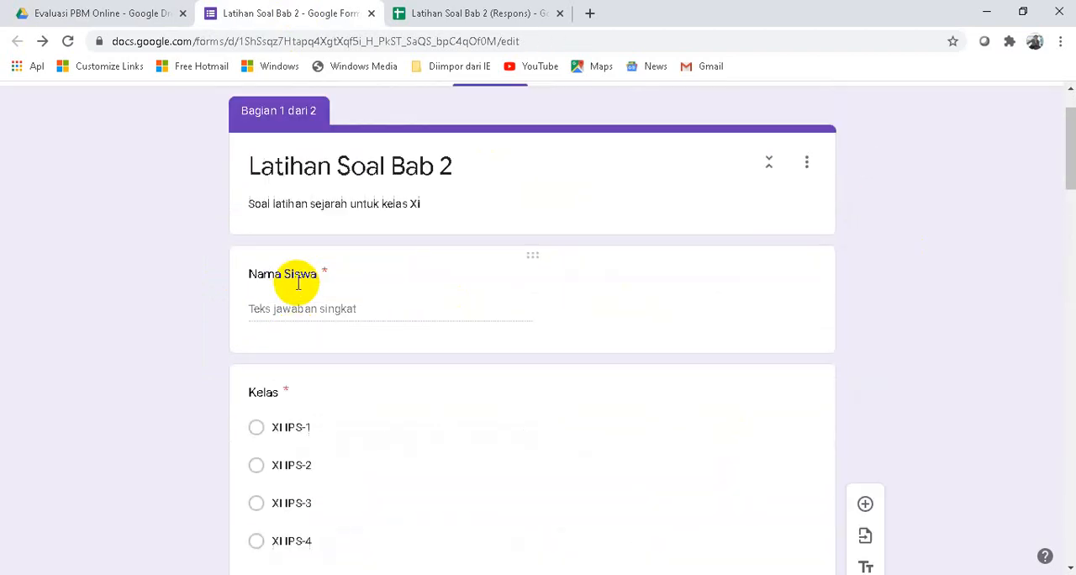